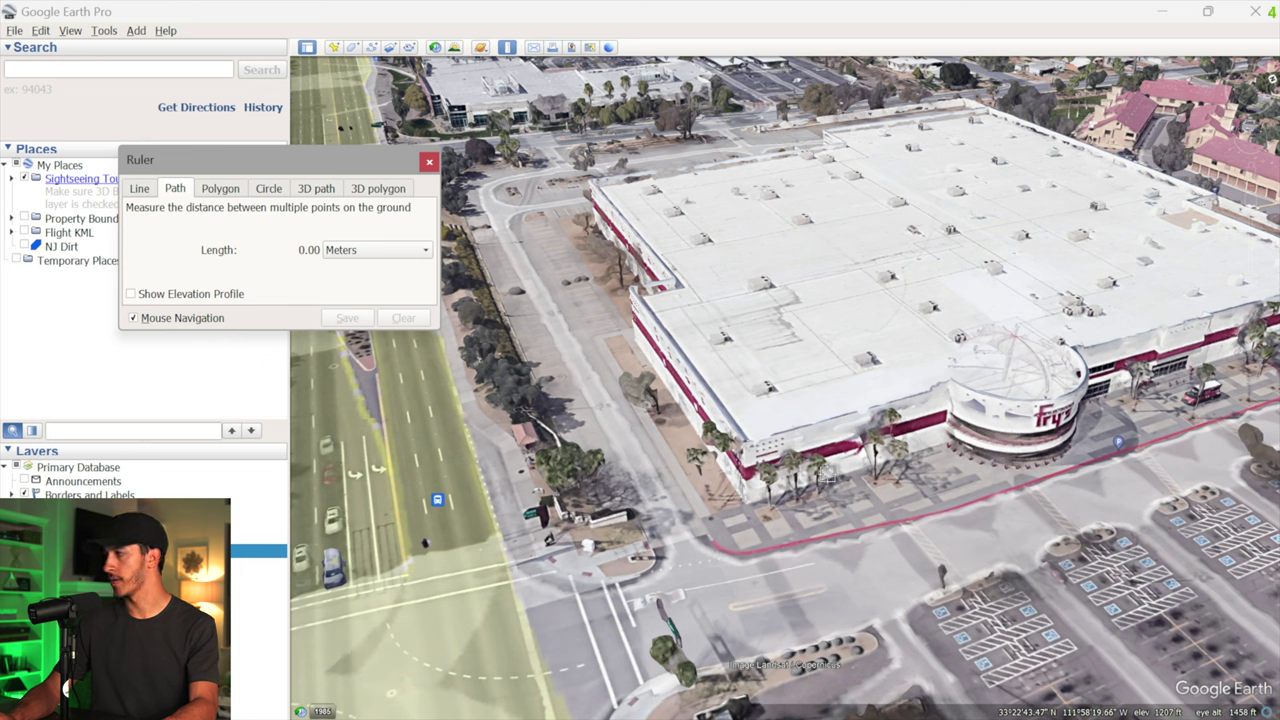
left_click(873, 521)
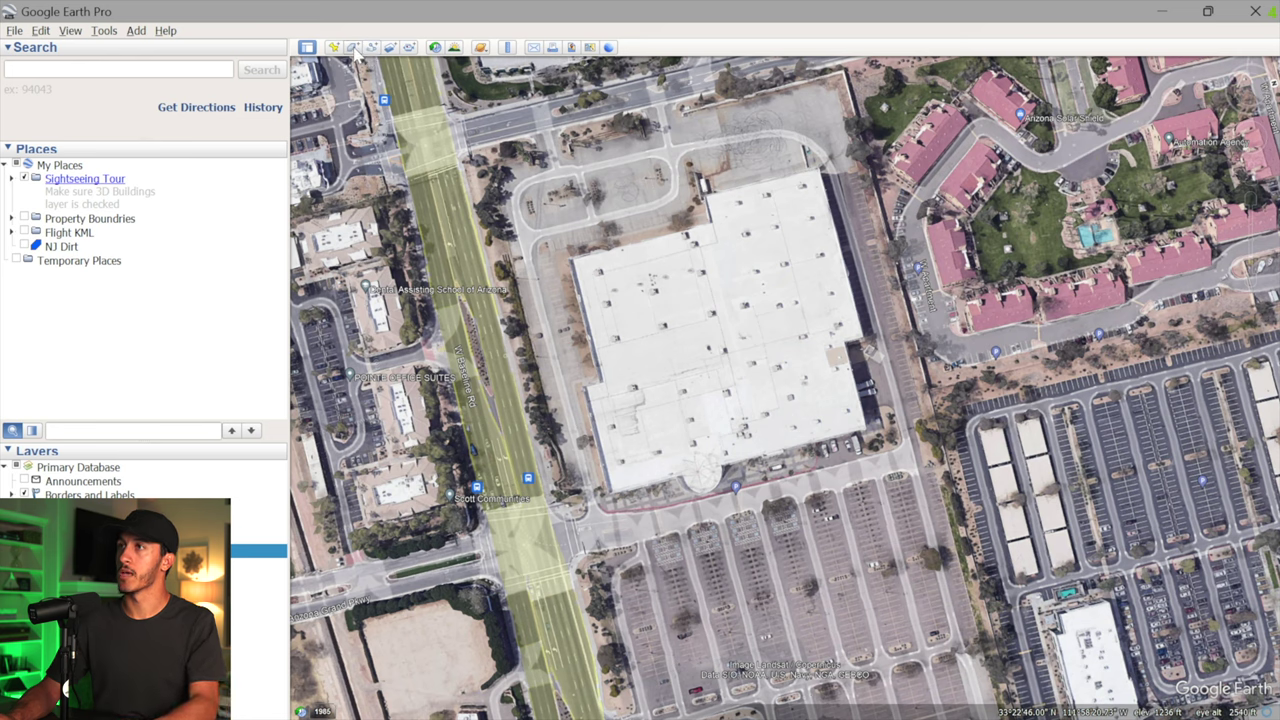
Draw a new four-cornered polygon around the large white-roofed Fry's building and its surrounding driveway
left_click(353, 48)
left_click_drag(225, 218, 191, 203)
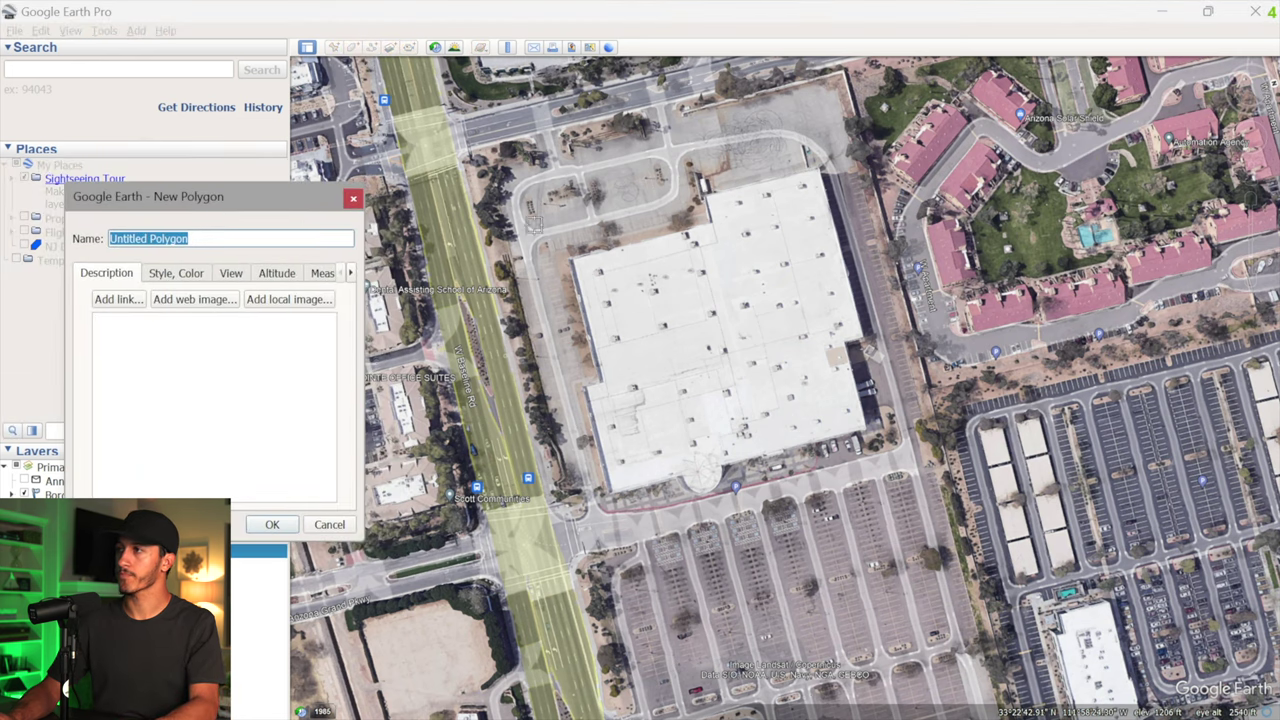
left_click(530, 229)
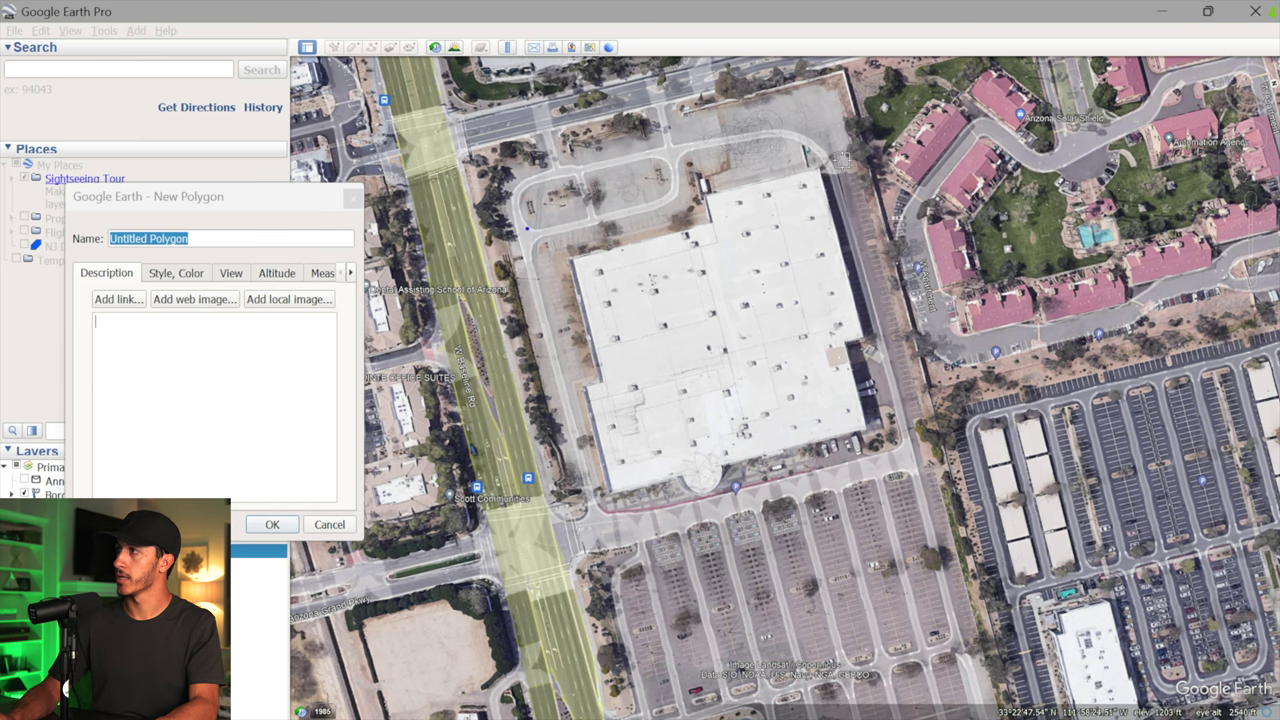
left_click(927, 438)
left_click(589, 532)
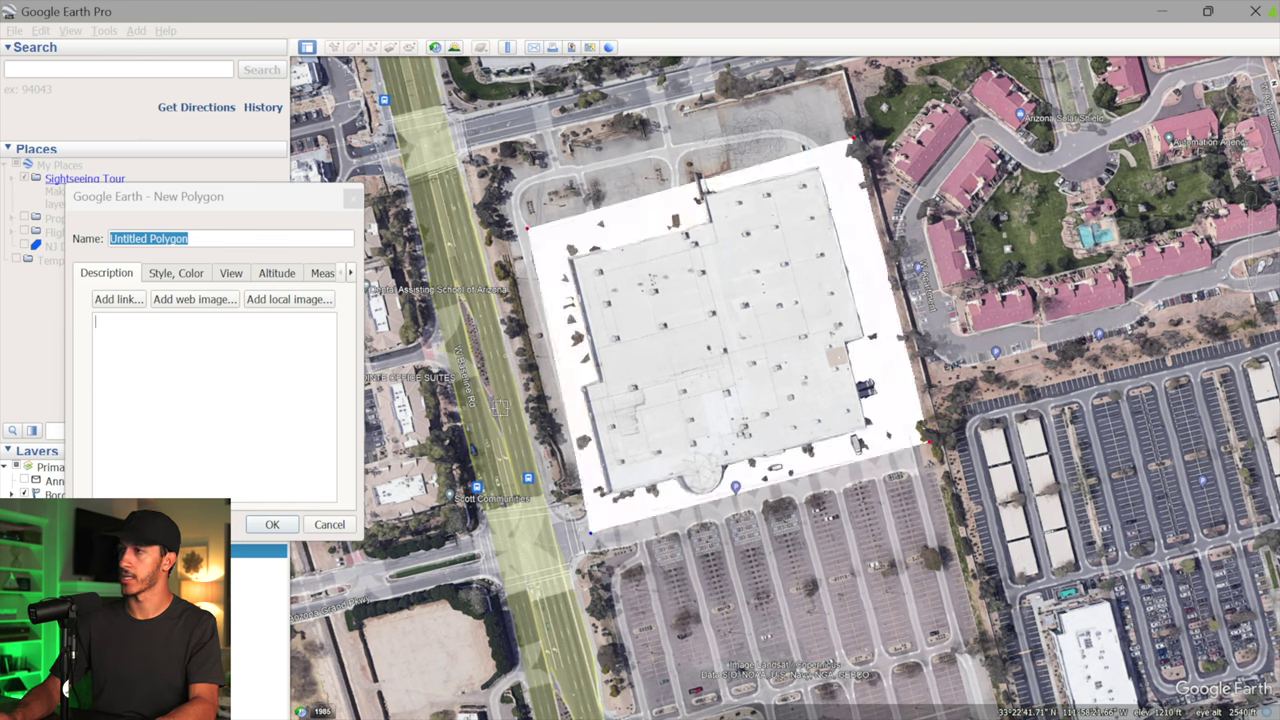
Name the new polygon "Frys Building Outline" and save it to My Places
left_click(205, 210)
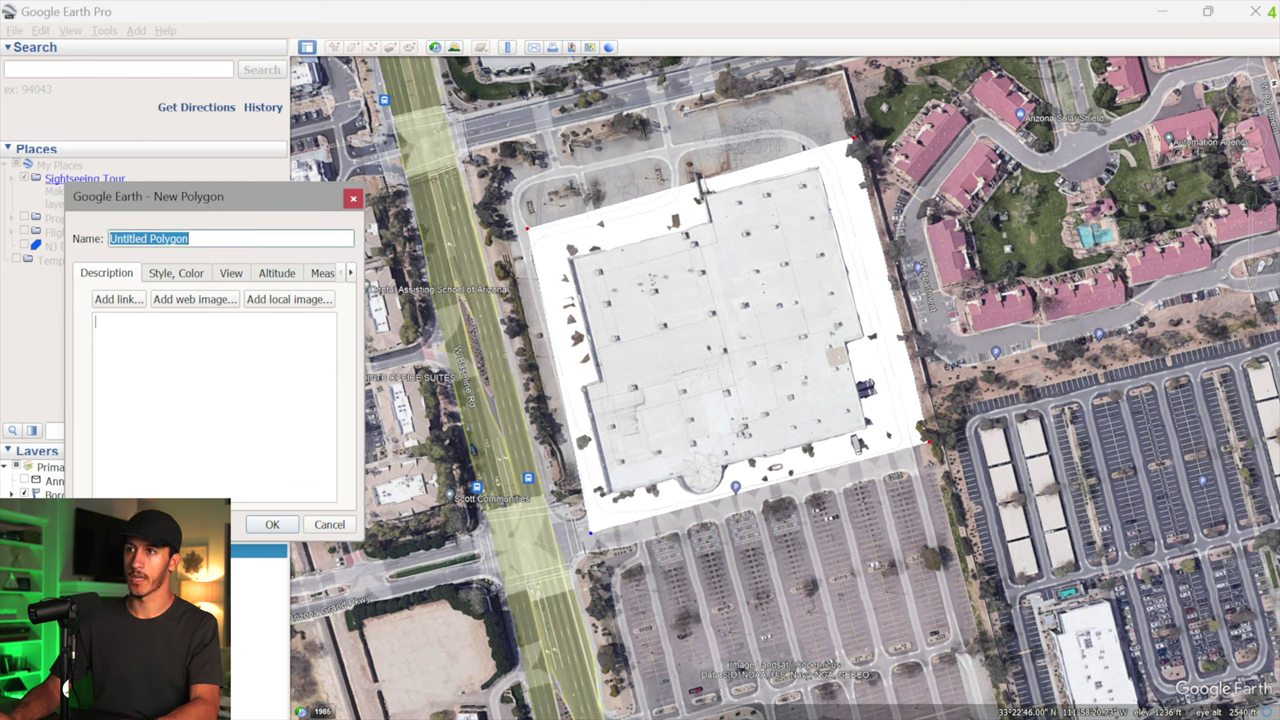
type("Frys Building Outline")
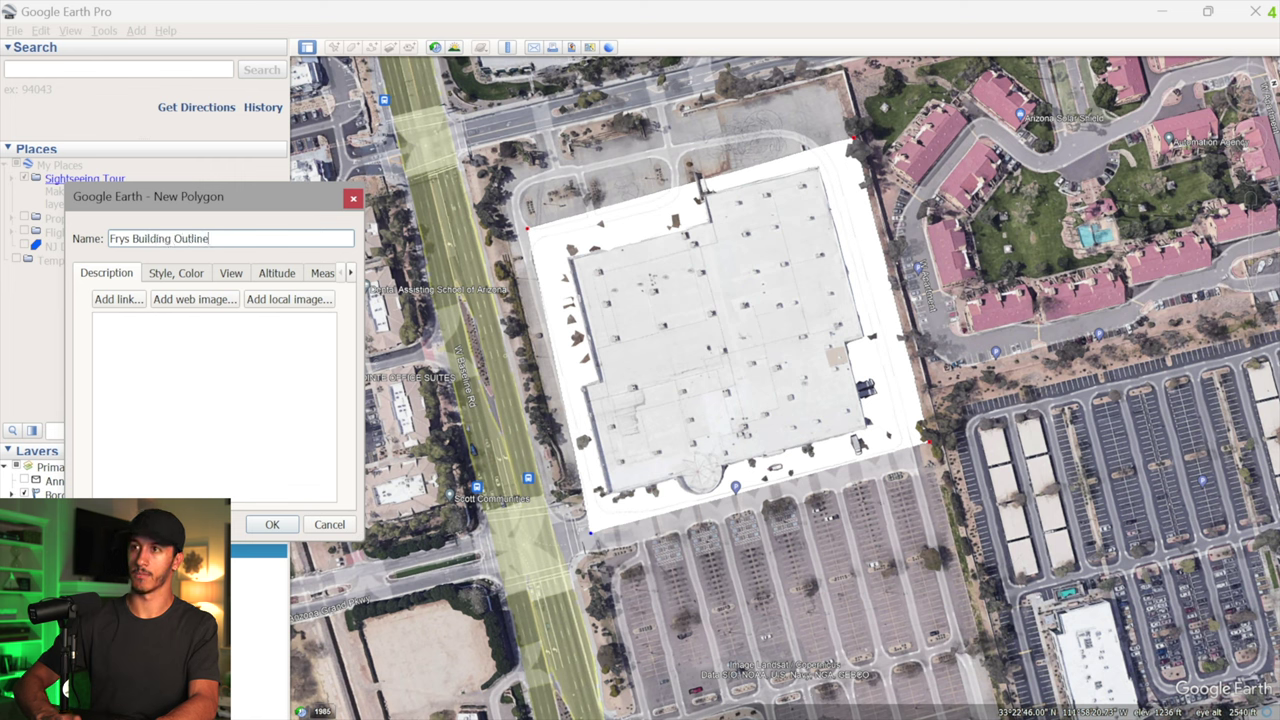
left_click_drag(230, 199, 217, 148)
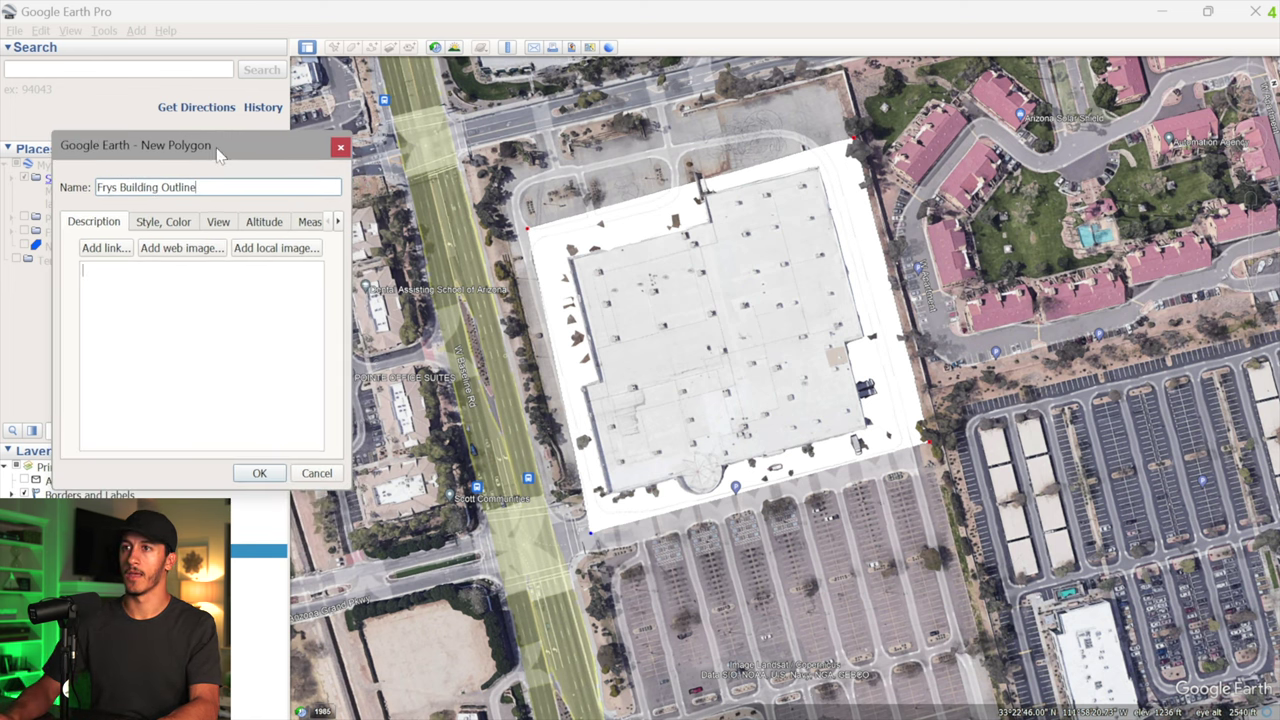
left_click(258, 474)
Export the Frys Building Outline polygon to the Desktop as a KML file
right_click(99, 261)
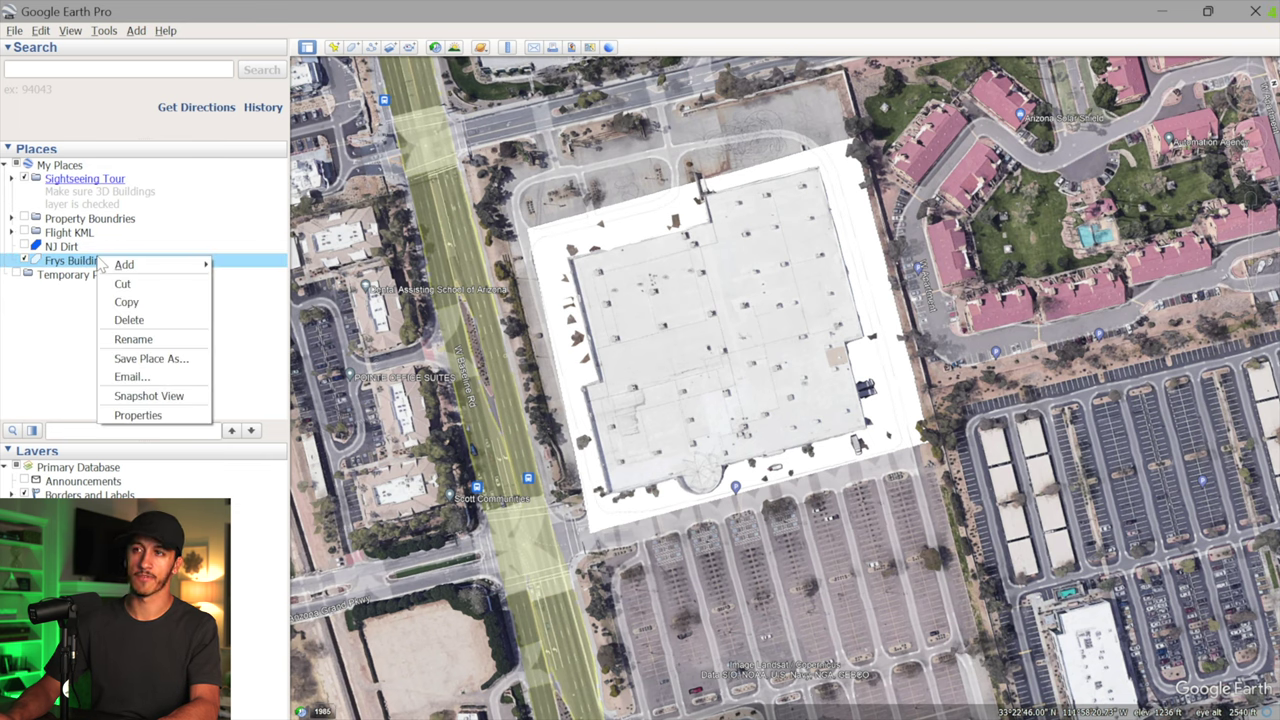
left_click(160, 358)
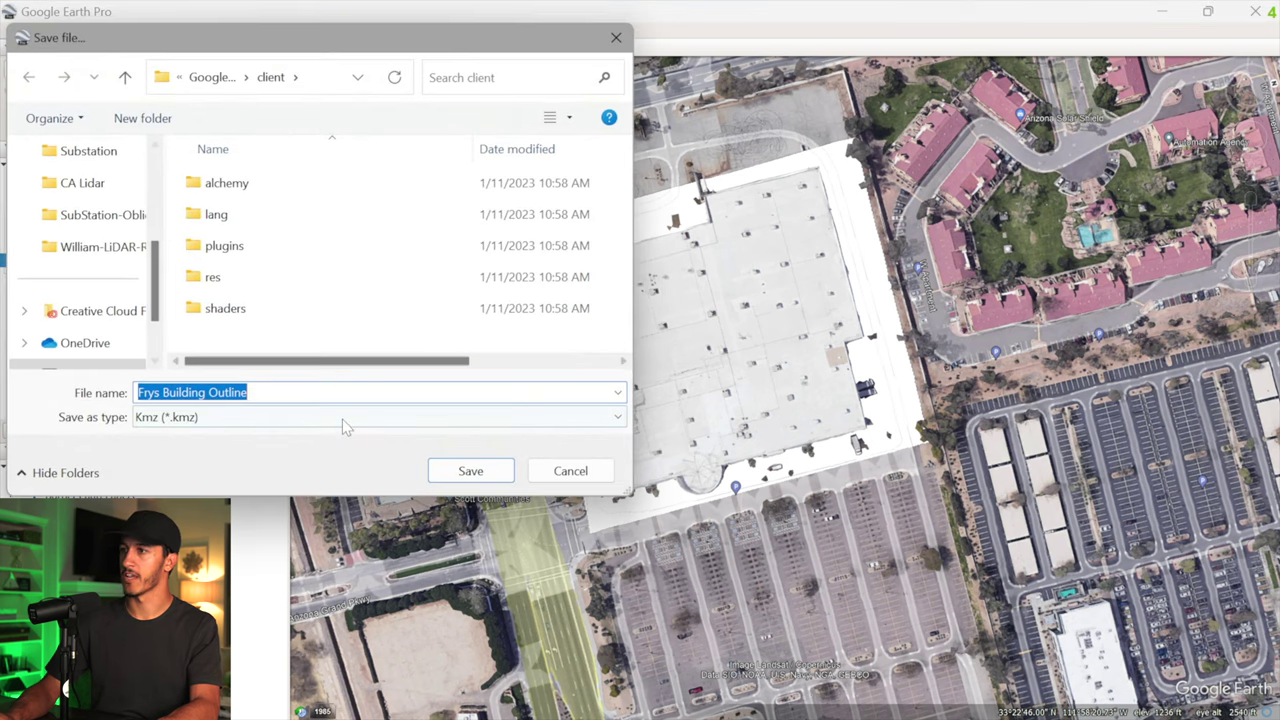
left_click(222, 418)
left_click(200, 434)
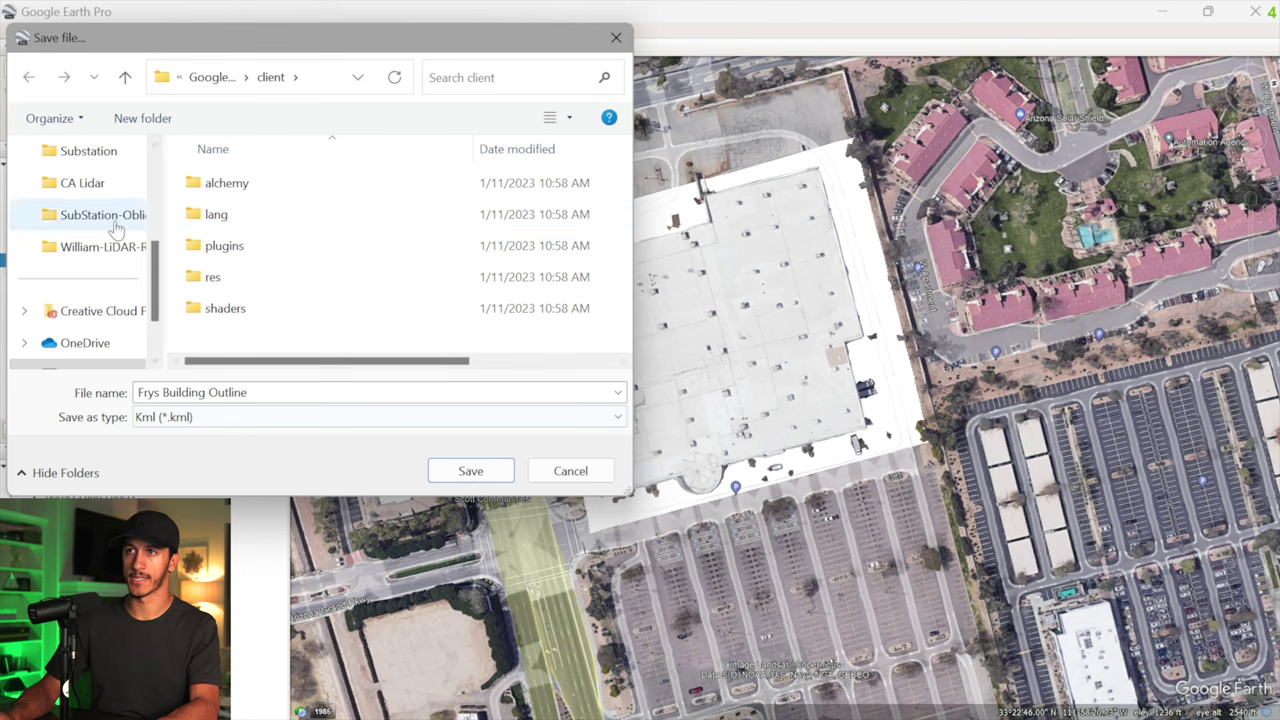
scroll(95, 323, "up", 2)
scroll(95, 323, "up", 3)
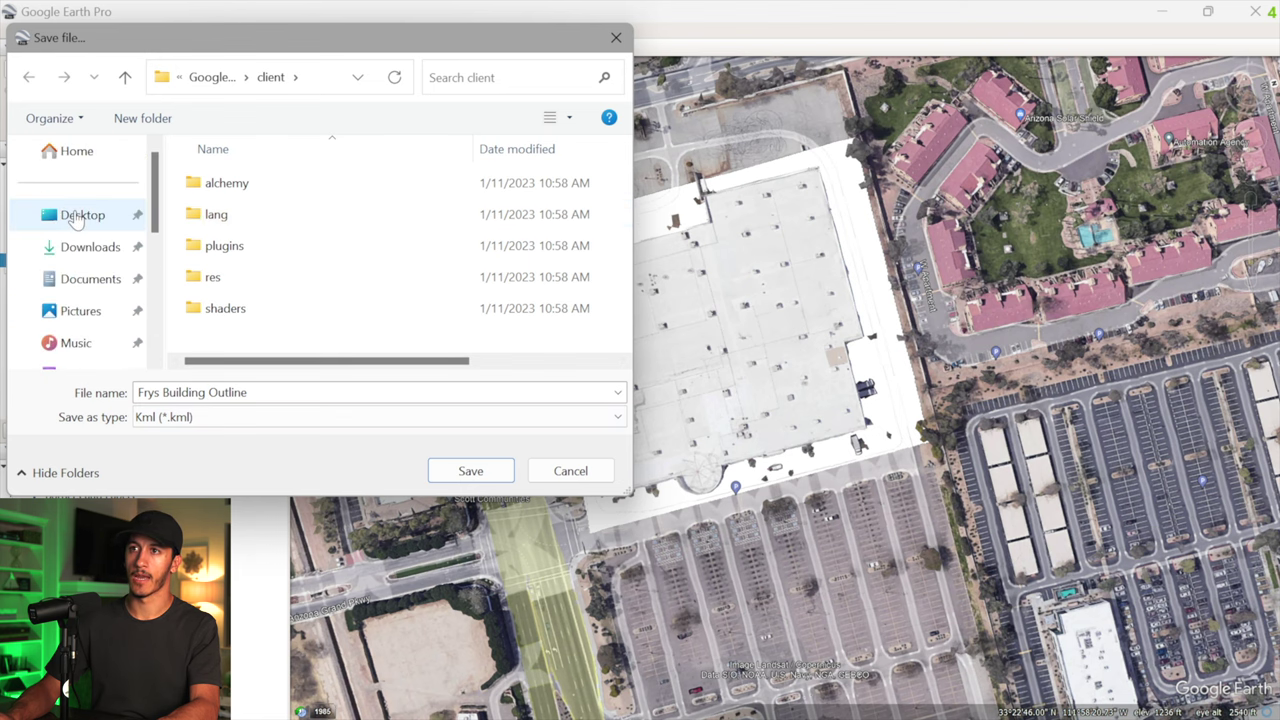
left_click(74, 214)
left_click(455, 474)
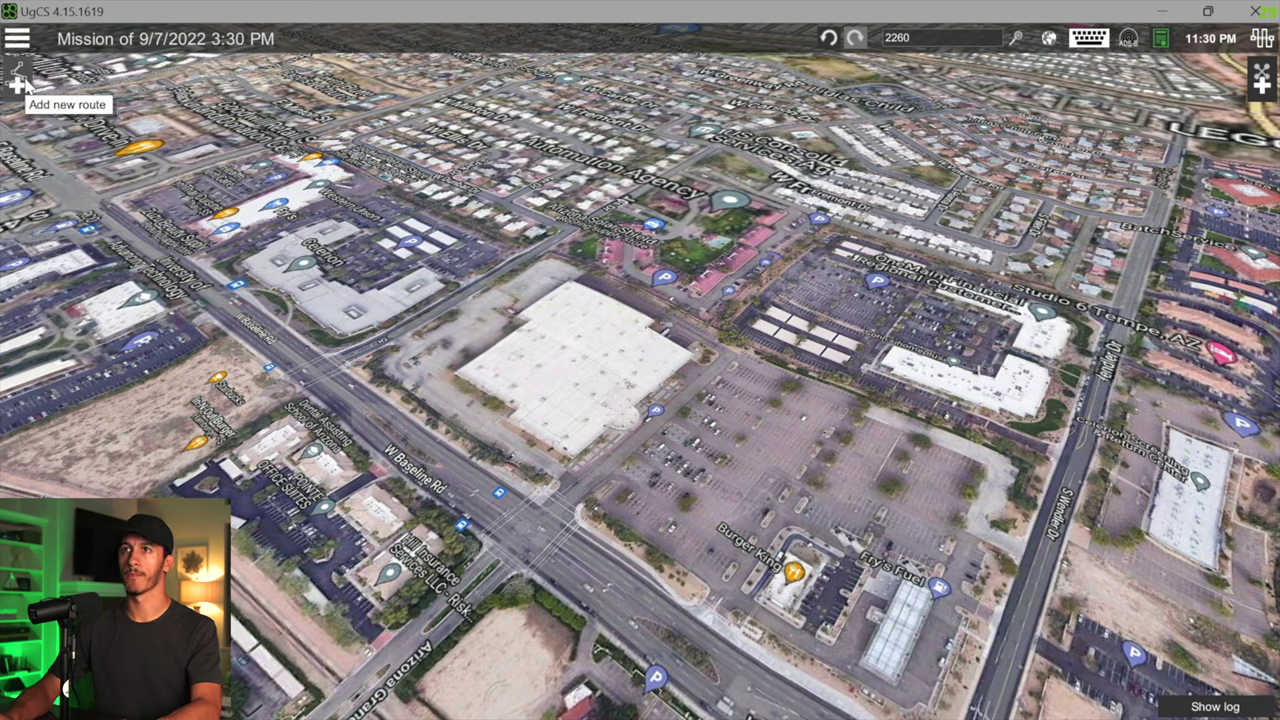
Switch to UgCS and create a new route from Frys Building Outline.kml, importing LinearRing segments as Photogrammetry
left_click(22, 86)
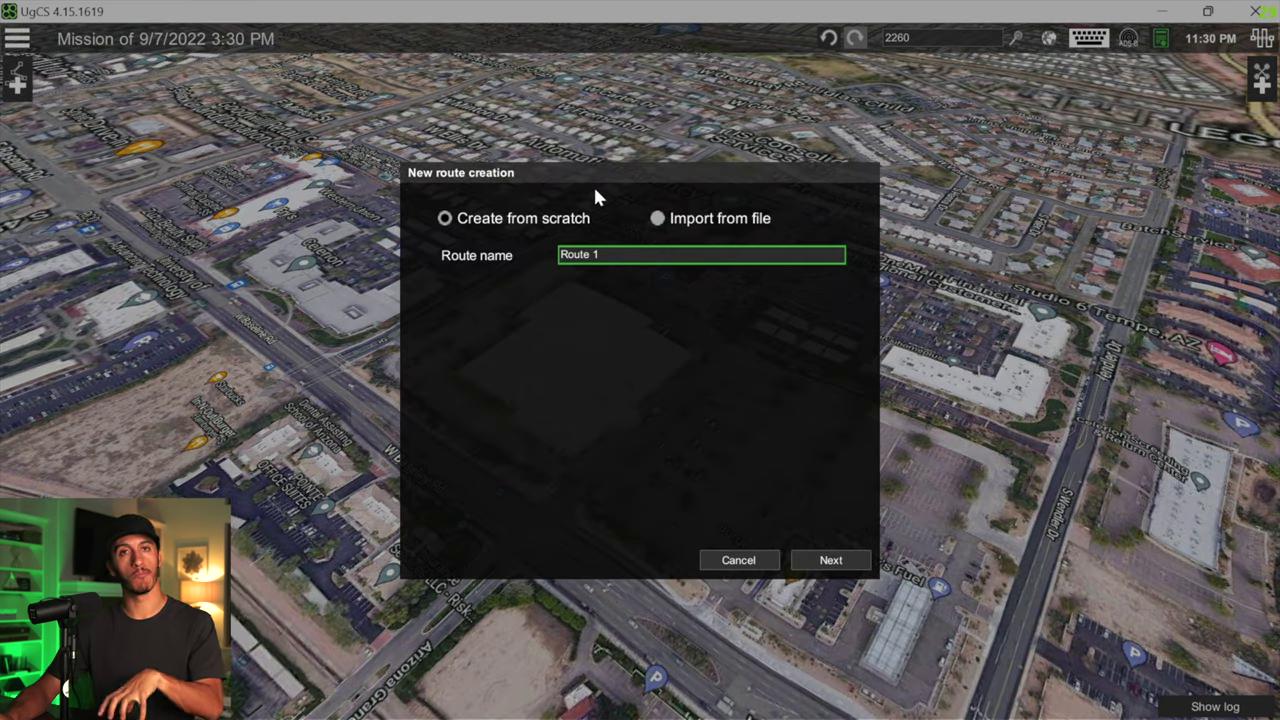
left_click(700, 224)
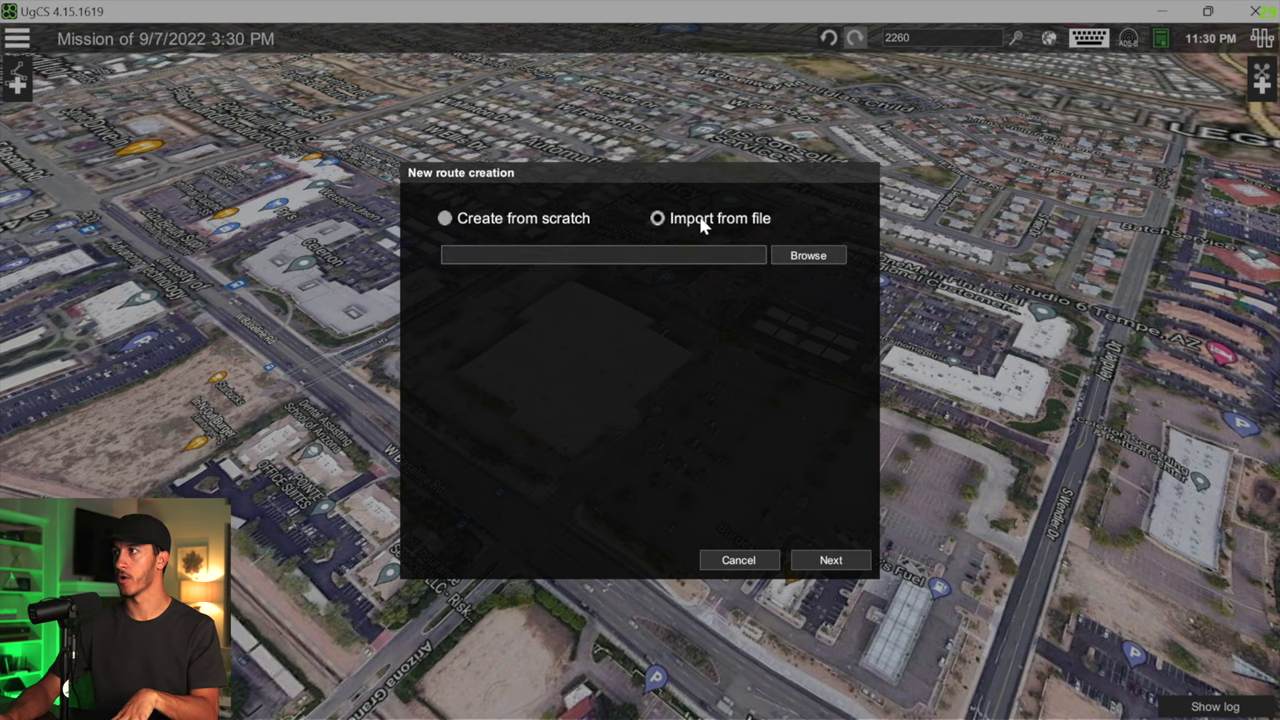
left_click(806, 256)
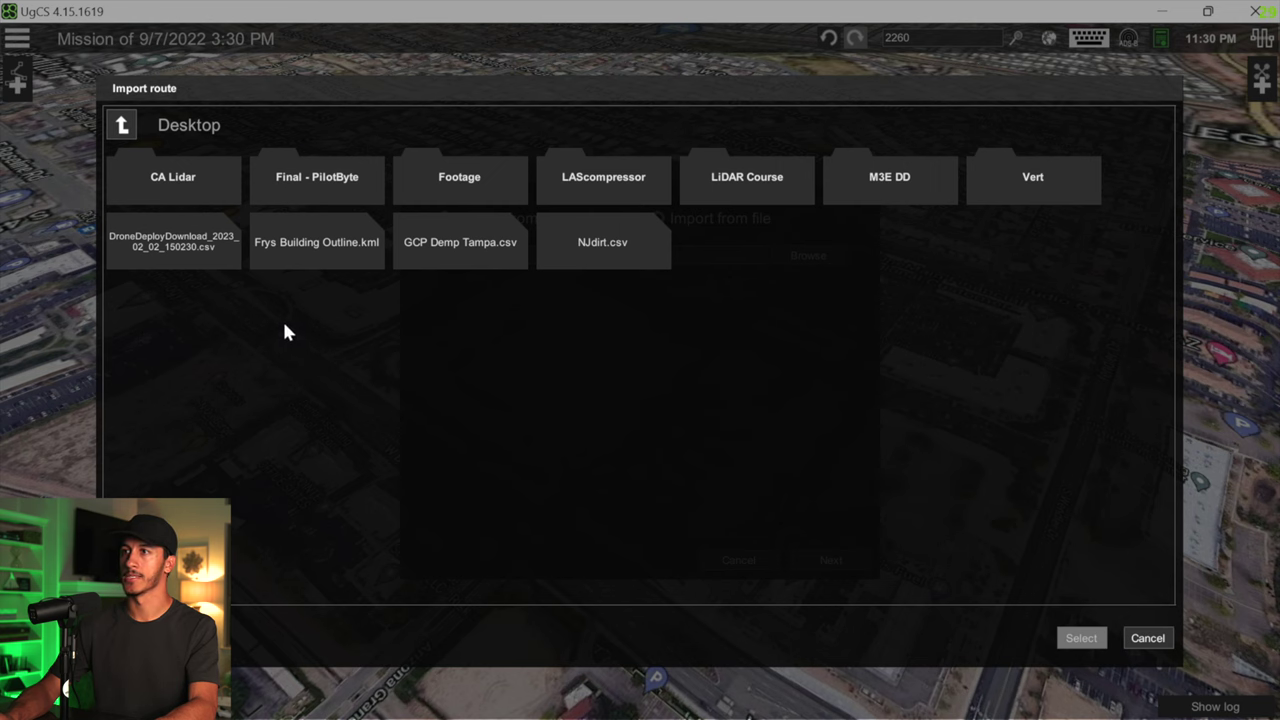
left_click(294, 248)
left_click(1081, 640)
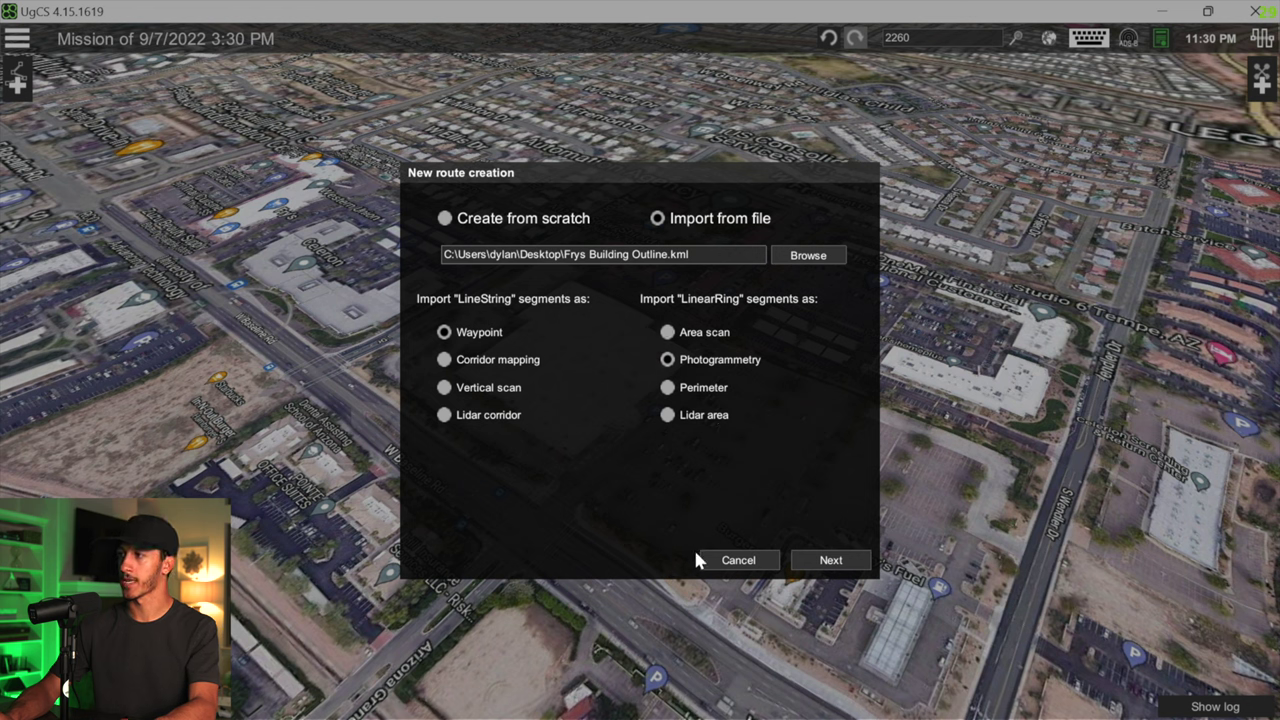
left_click(824, 561)
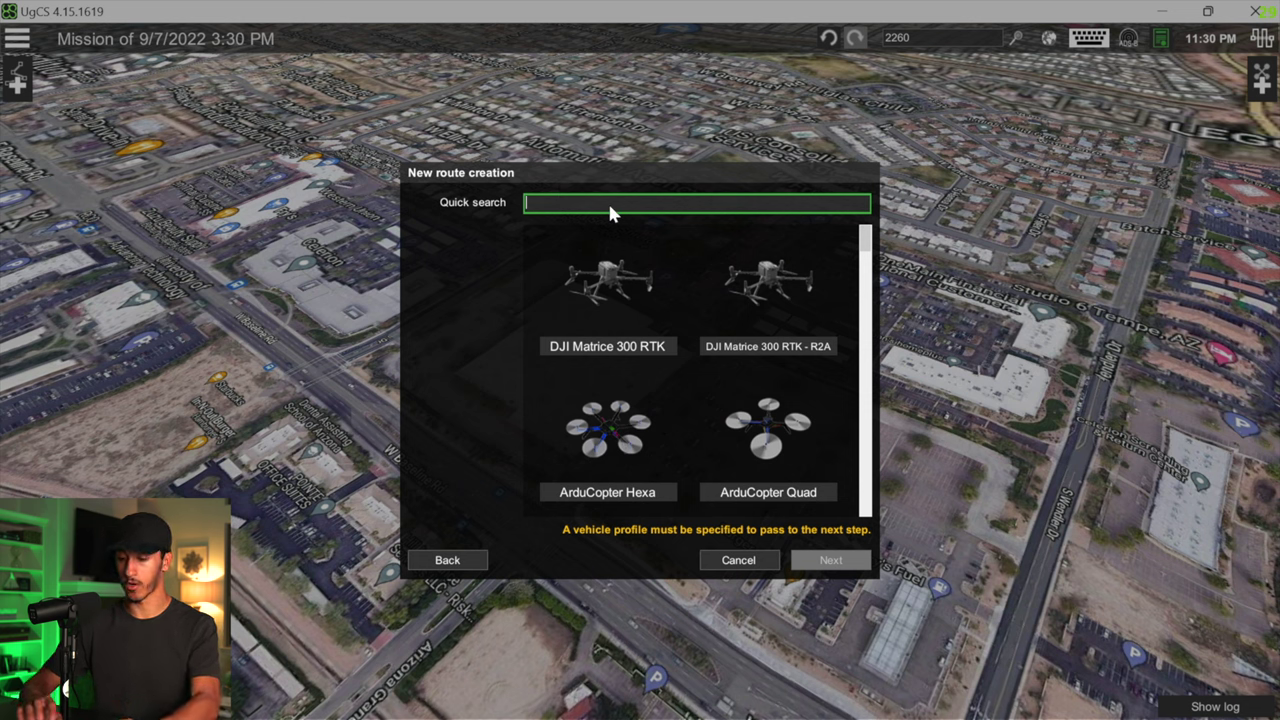
Assign the DJI Mavic 3E vehicle profile to the new route and accept the camera change for its segments
type("mav")
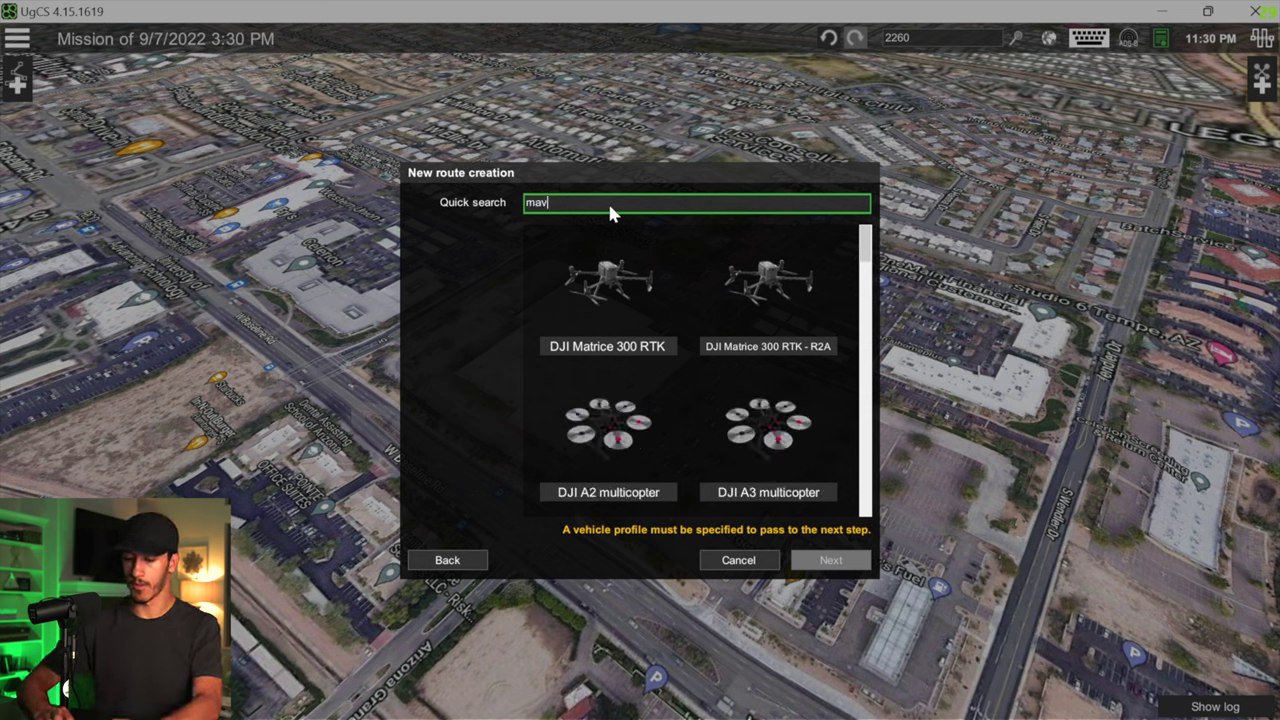
type("ic 3")
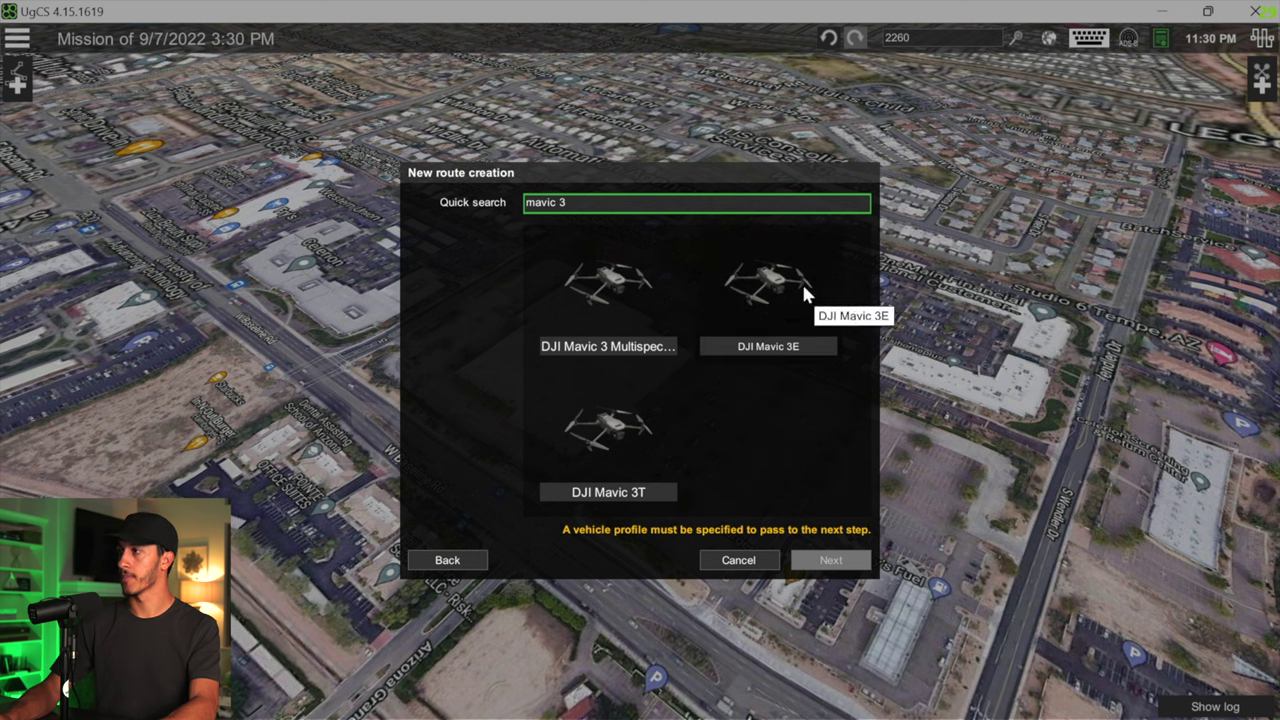
left_click(775, 290)
left_click(828, 560)
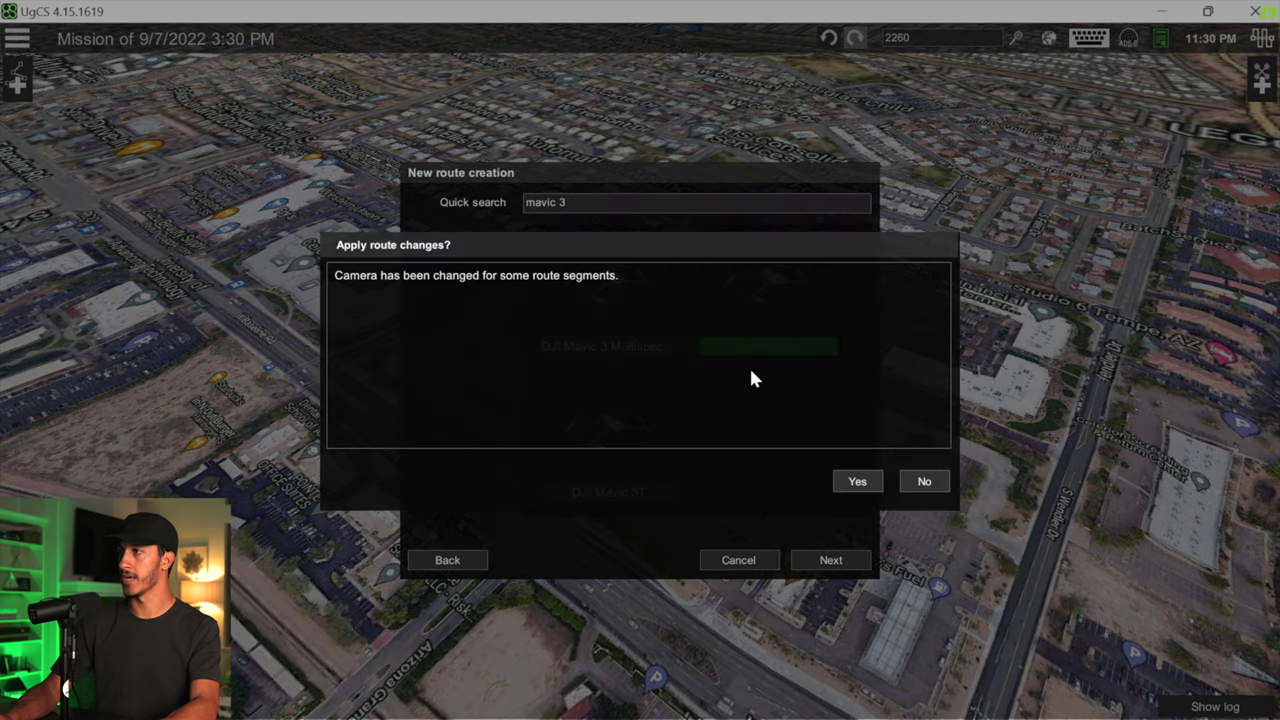
left_click(855, 481)
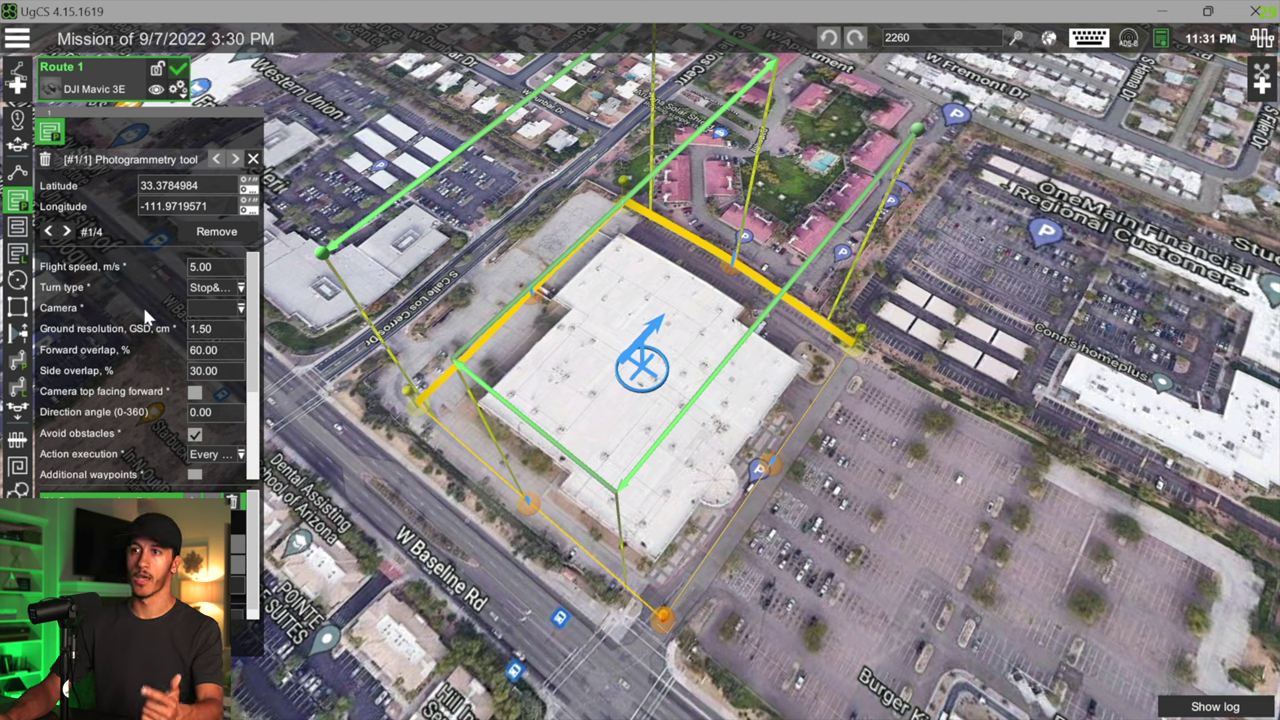
Set the photogrammetry segment's camera to Wide and its ground resolution to 1.00 cm
left_click(234, 312)
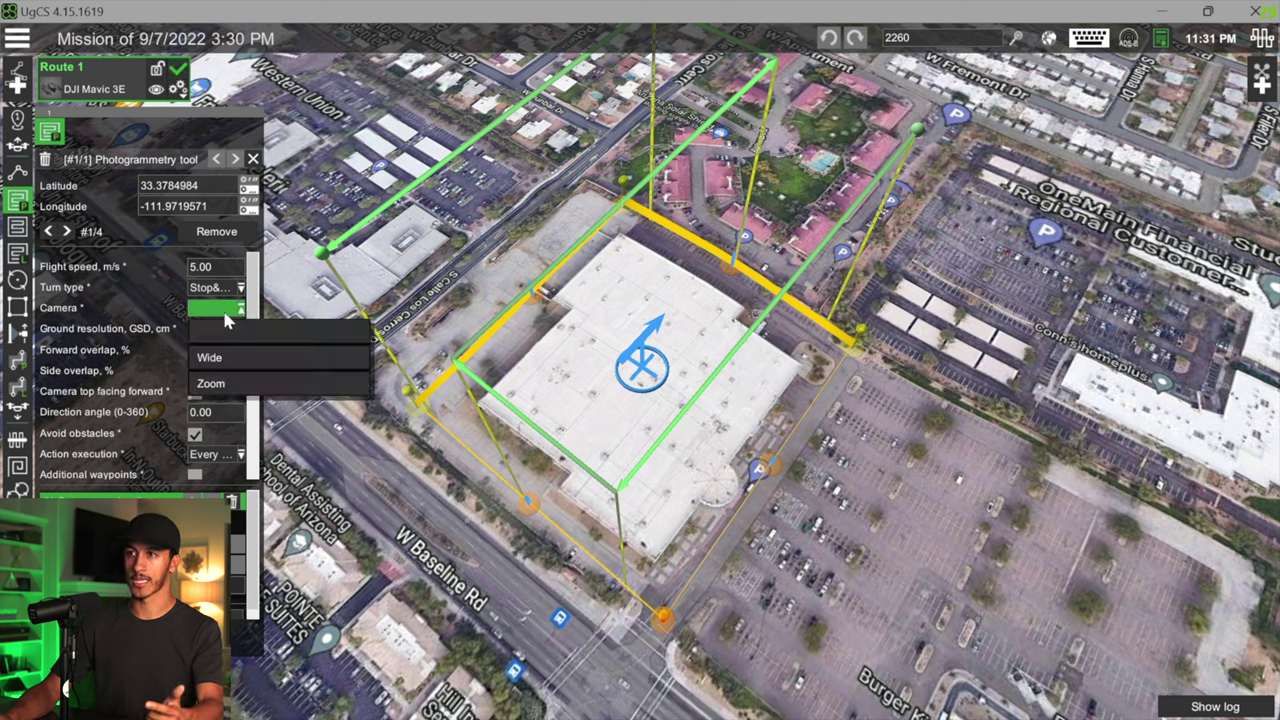
left_click(228, 366)
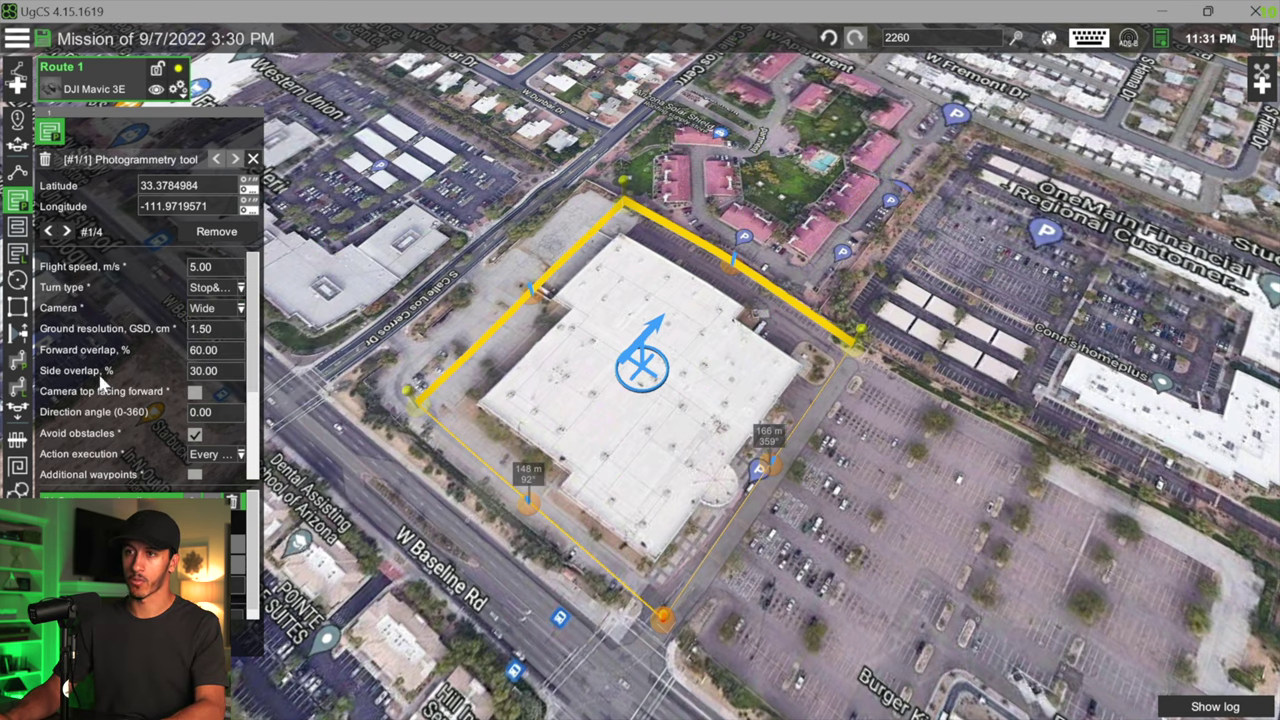
left_click(210, 334)
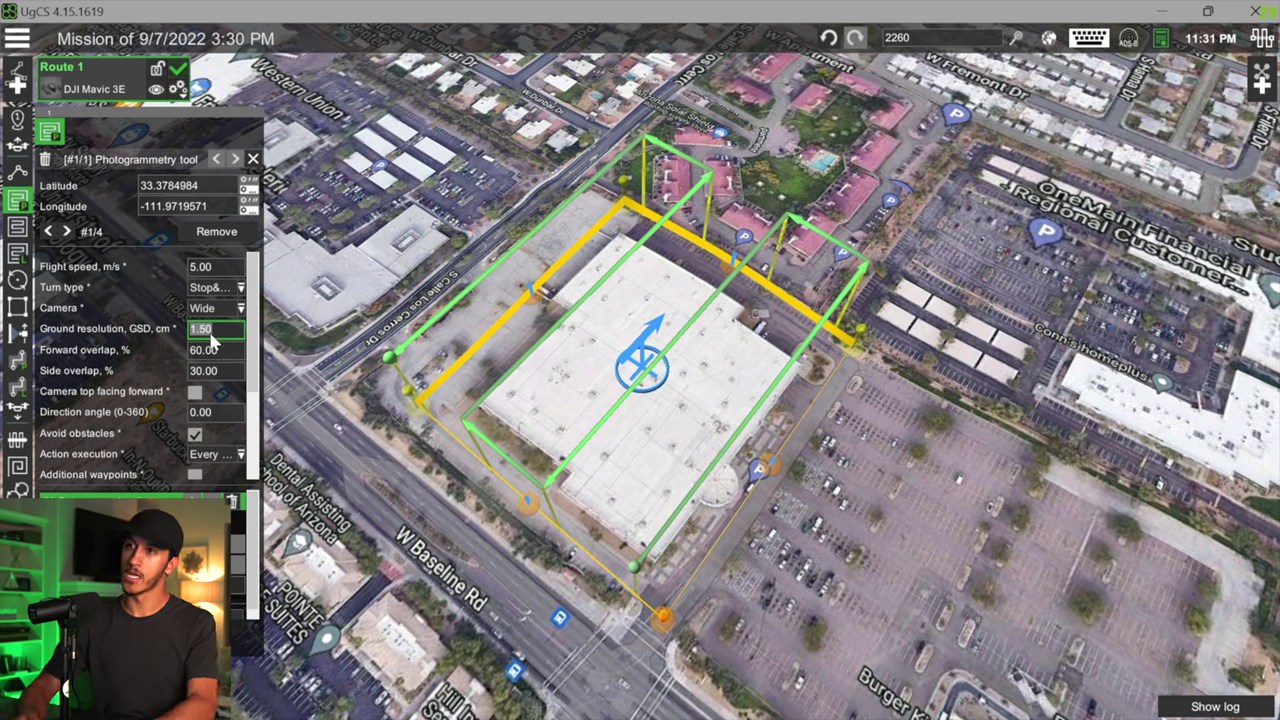
key("Return")
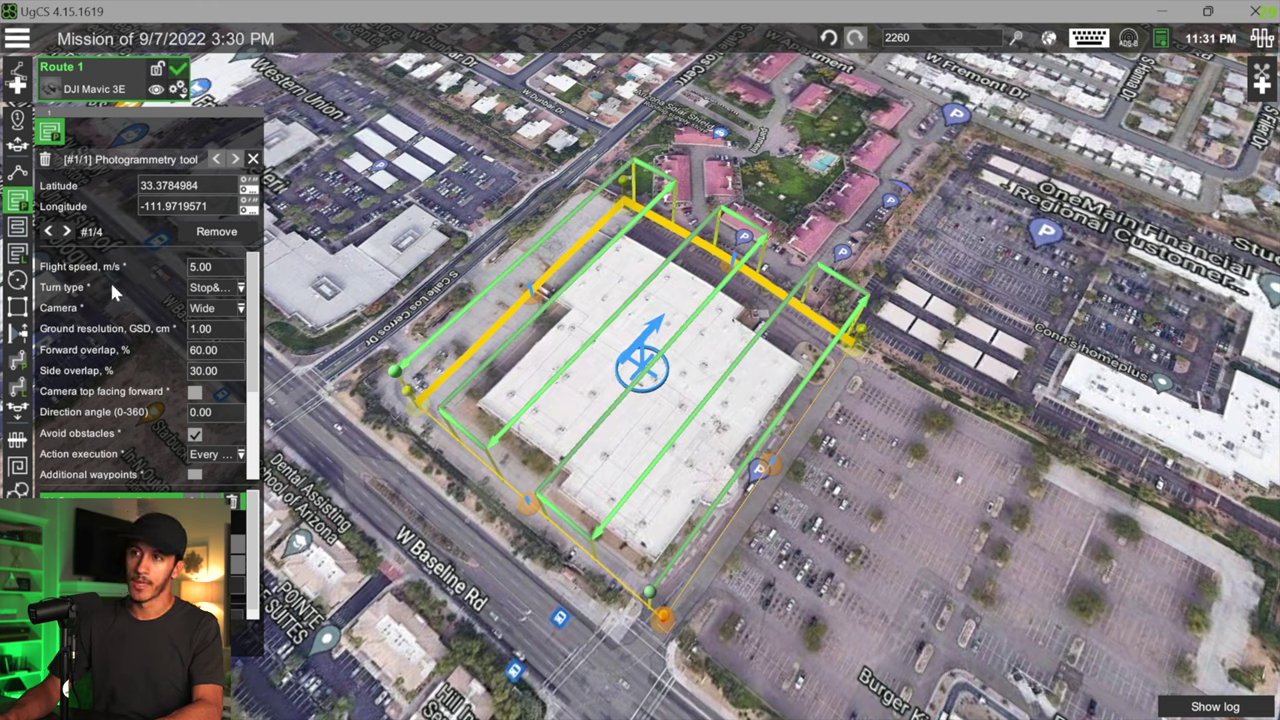
Set the segment's forward and side overlap to 70% each and enable Double grid
scroll(124, 361, "down", 2)
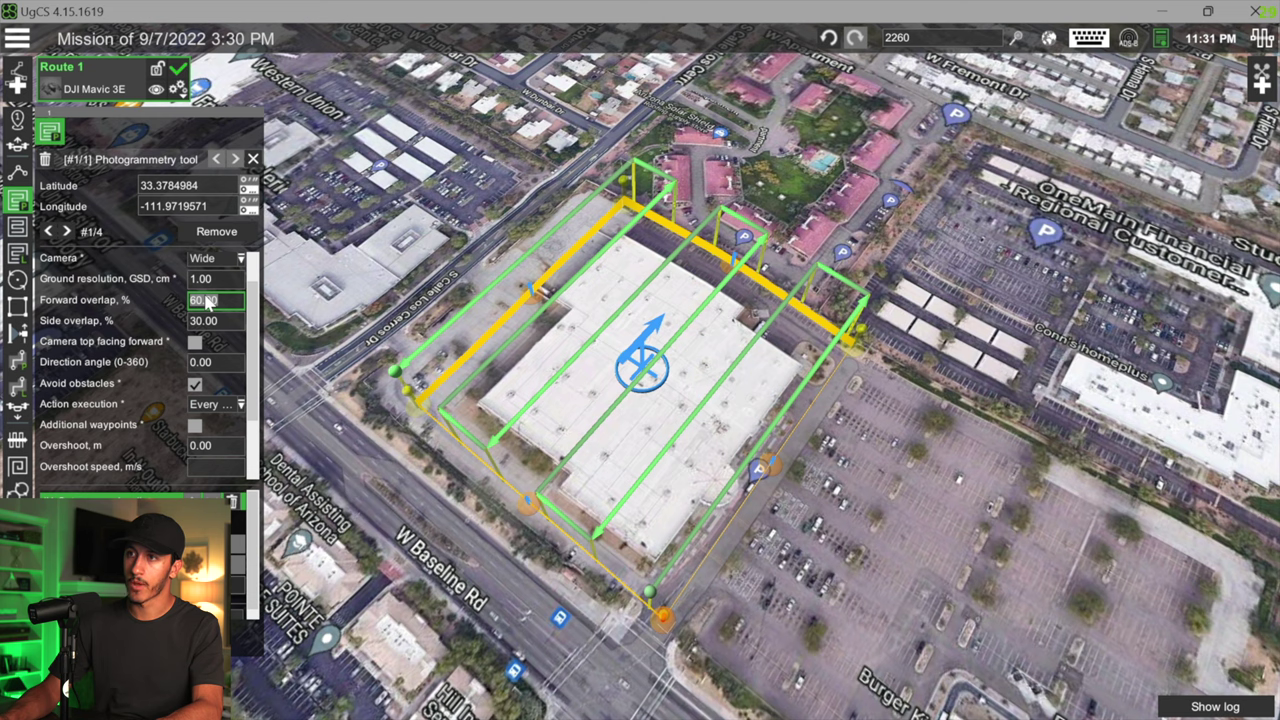
type("70")
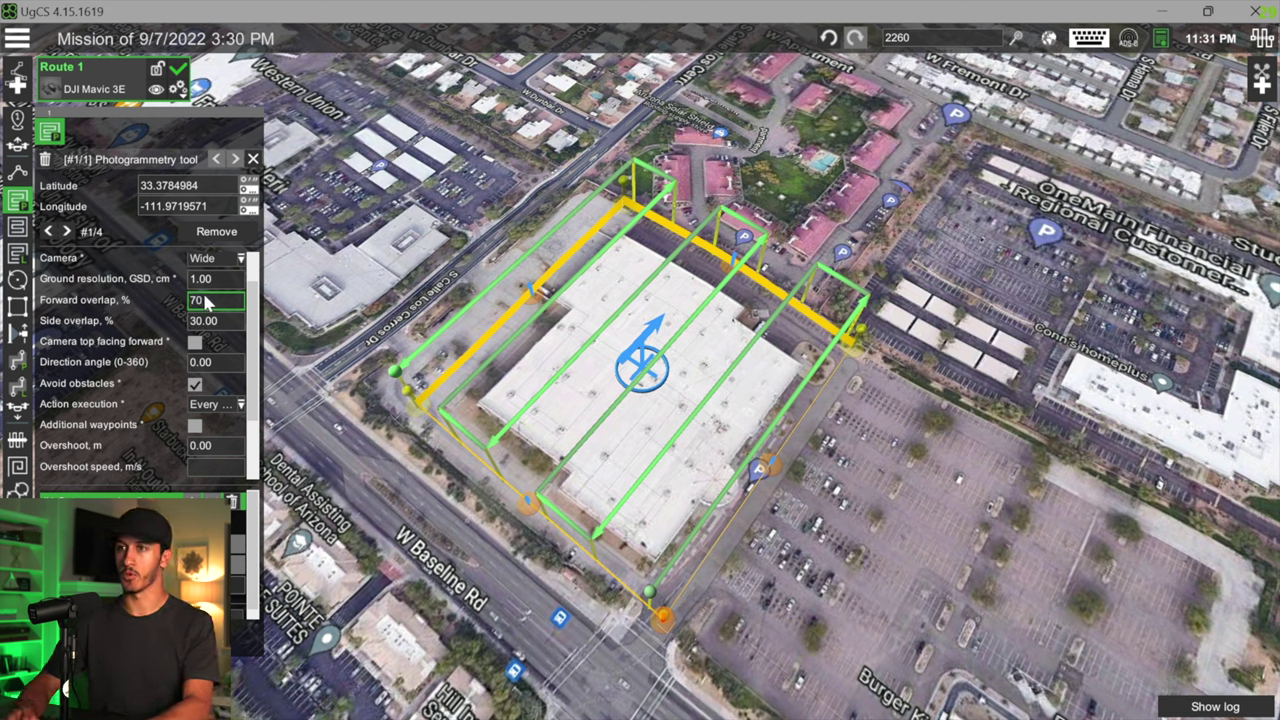
key("Return")
left_click(201, 322)
type("70")
key("Return")
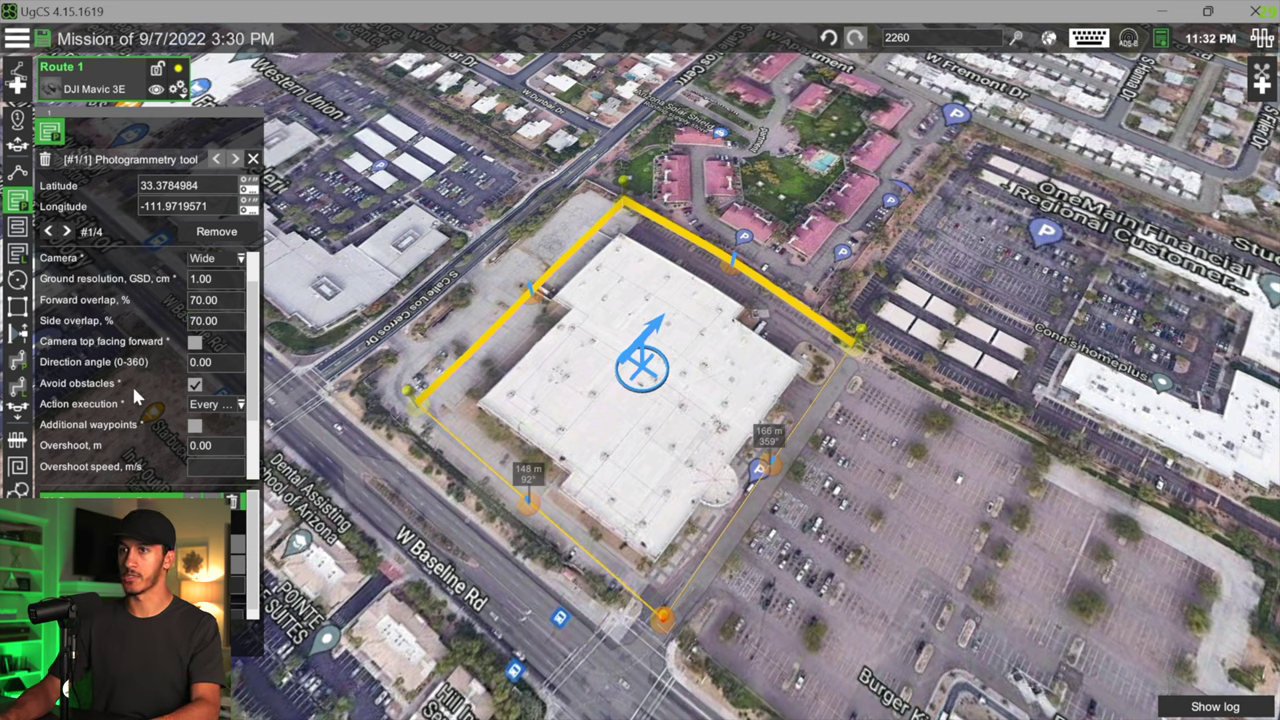
scroll(118, 418, "down", 2)
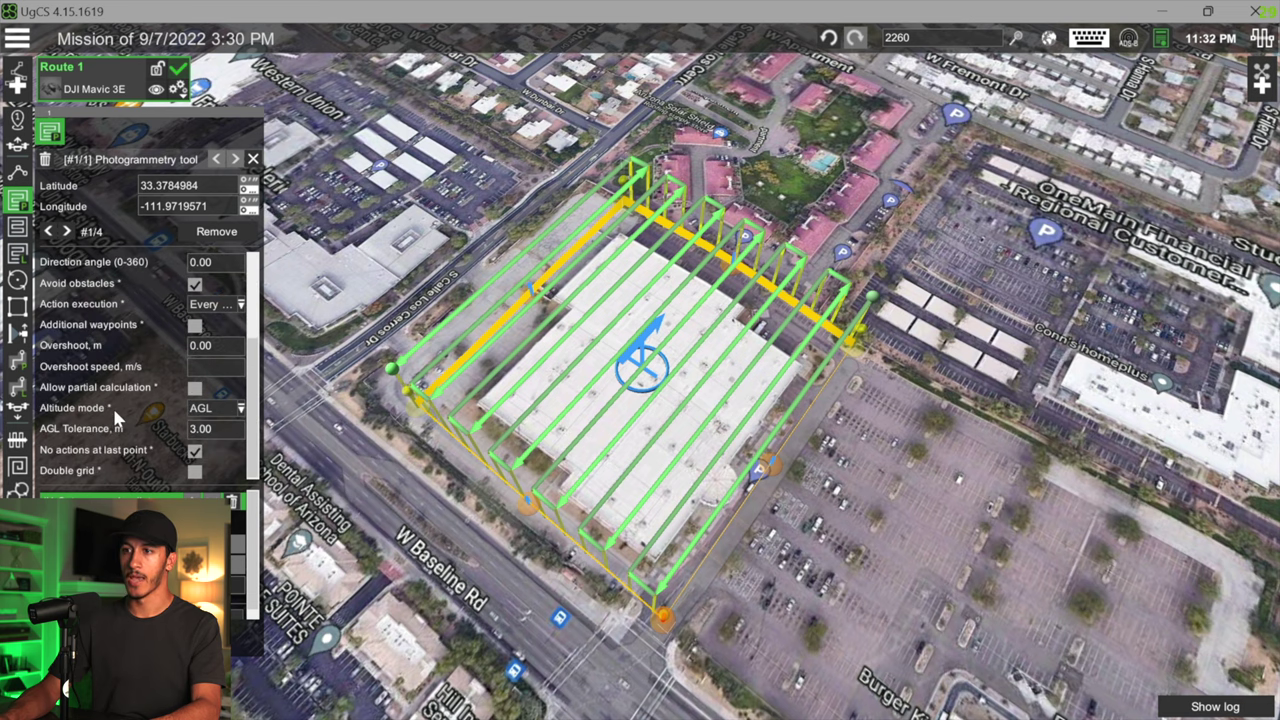
left_click(196, 469)
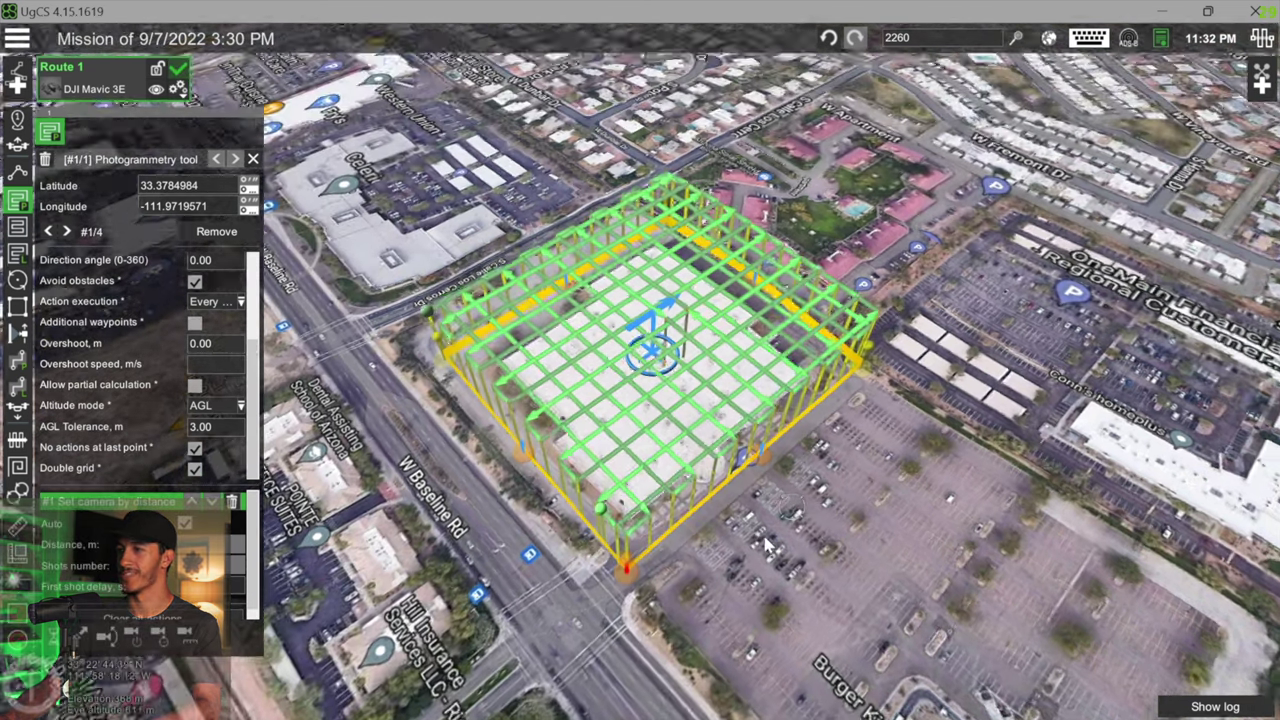
Add a Set camera attitude action to the photogrammetry segment and specify its camera tilt
scroll(105, 533, "down", 1)
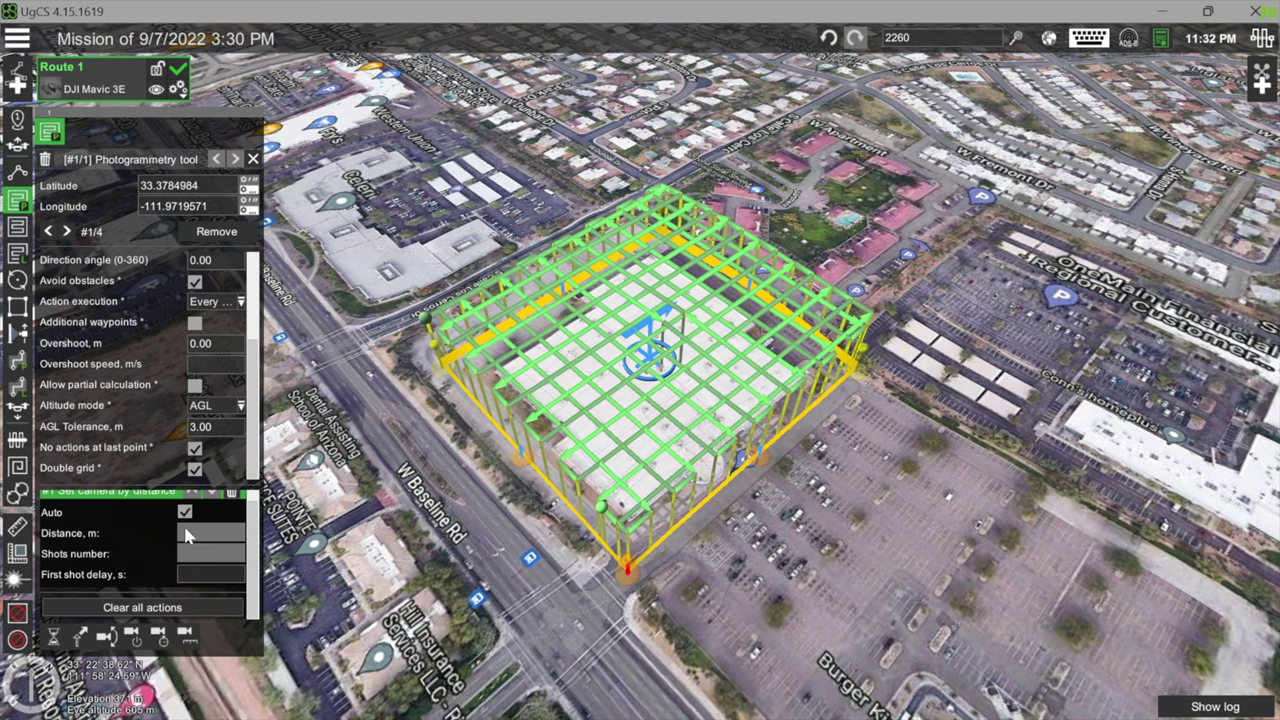
scroll(135, 540, "up", 1)
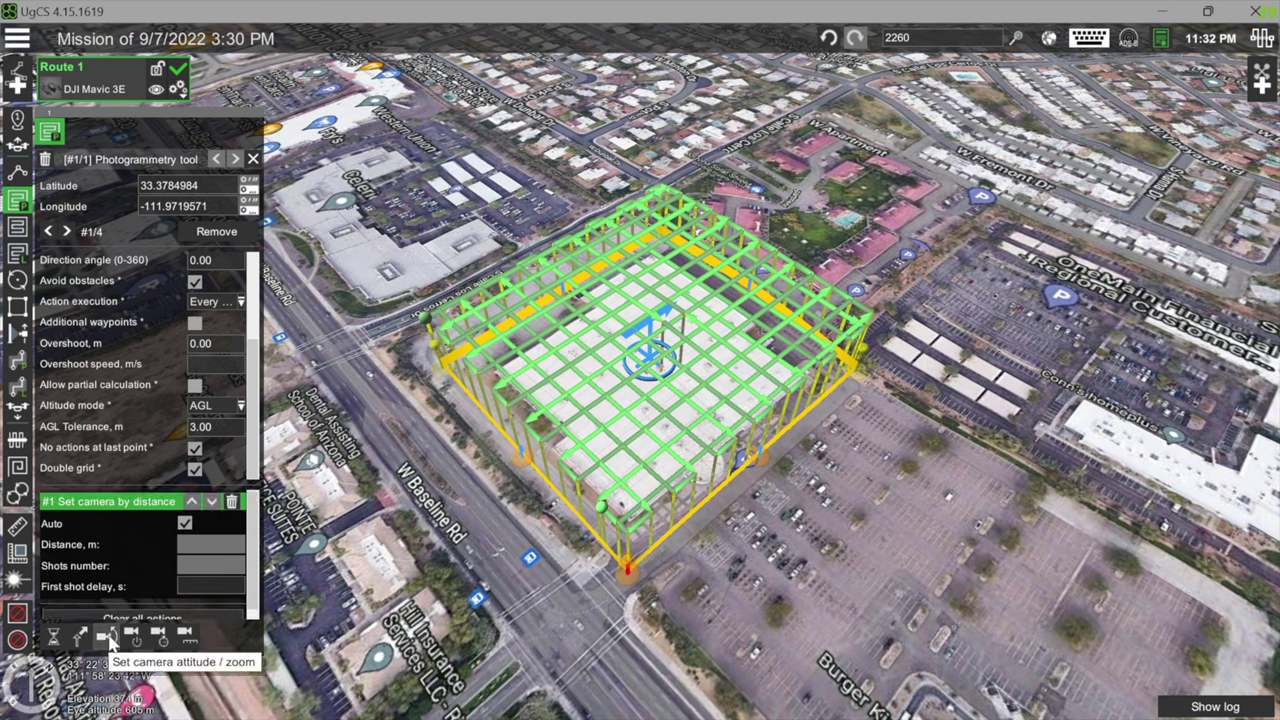
left_click(106, 636)
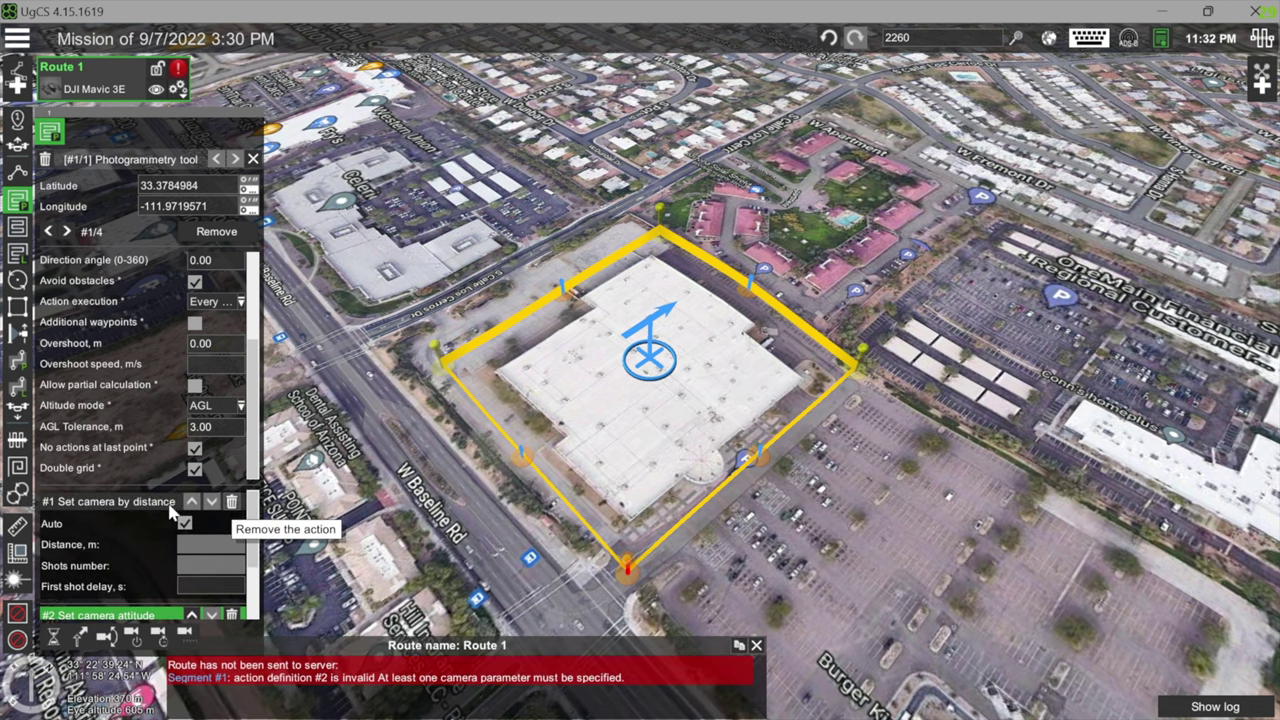
scroll(110, 510, "down", 2)
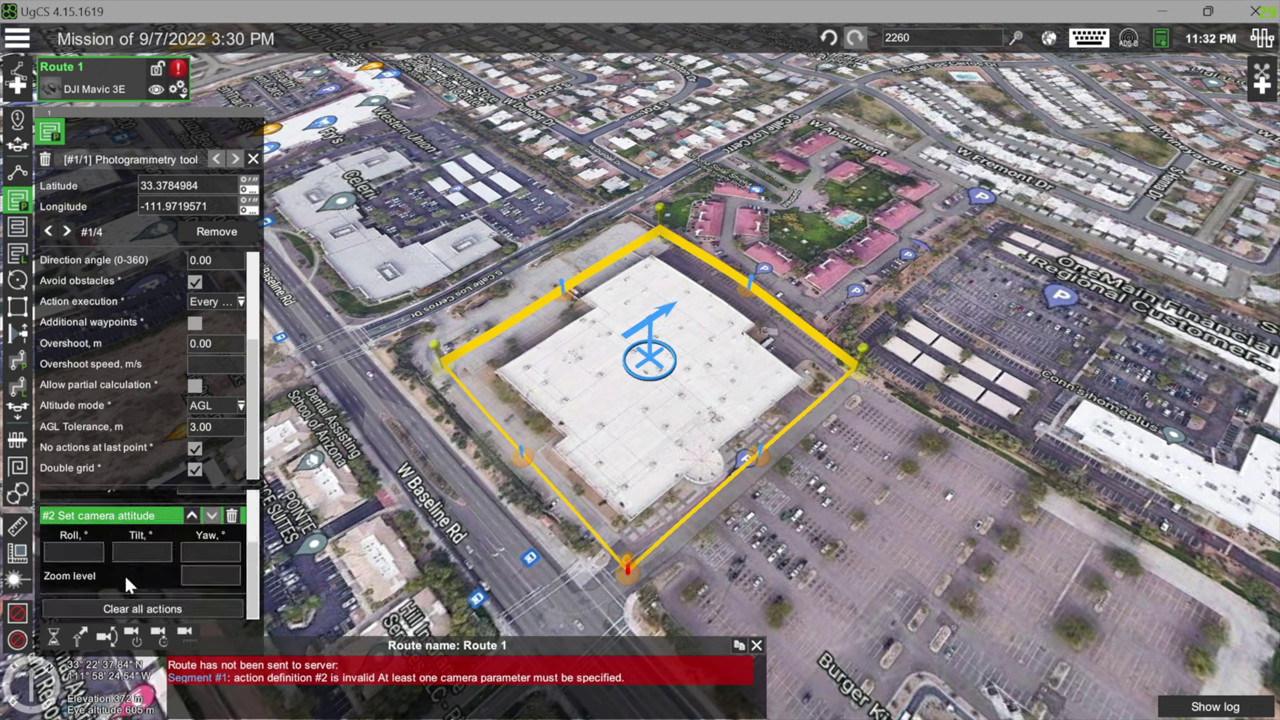
left_click(143, 550)
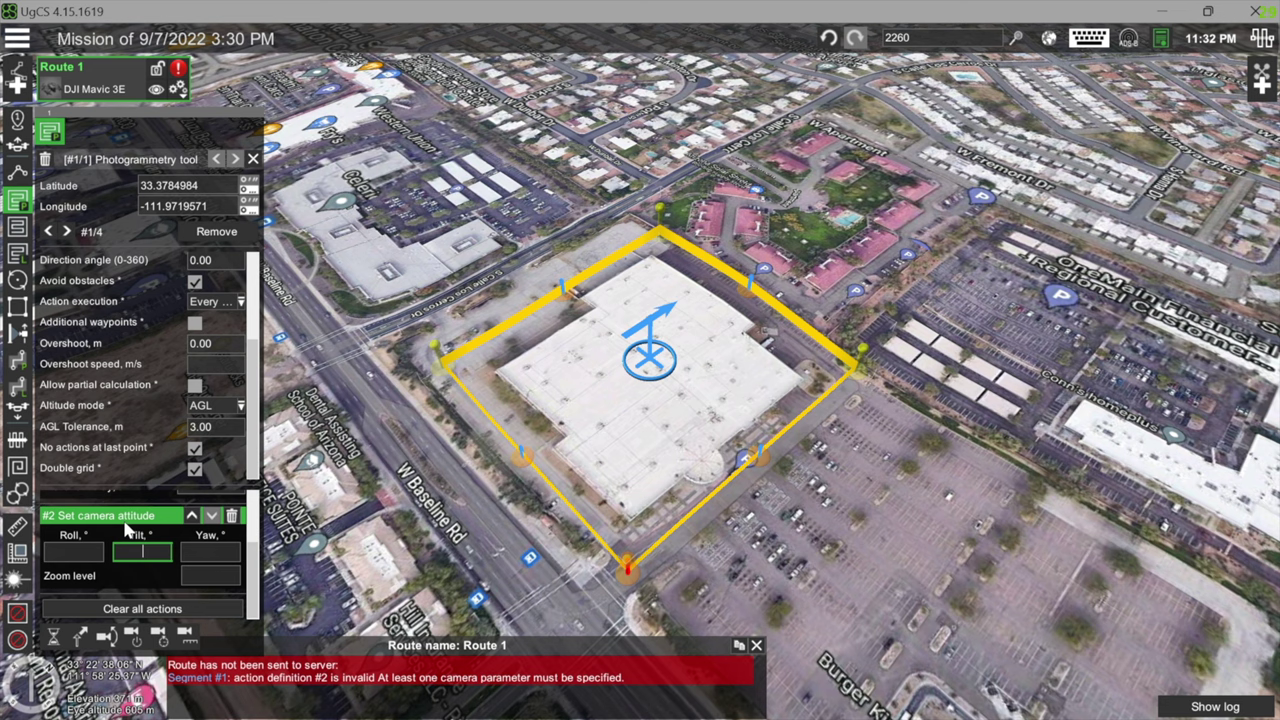
key("Return")
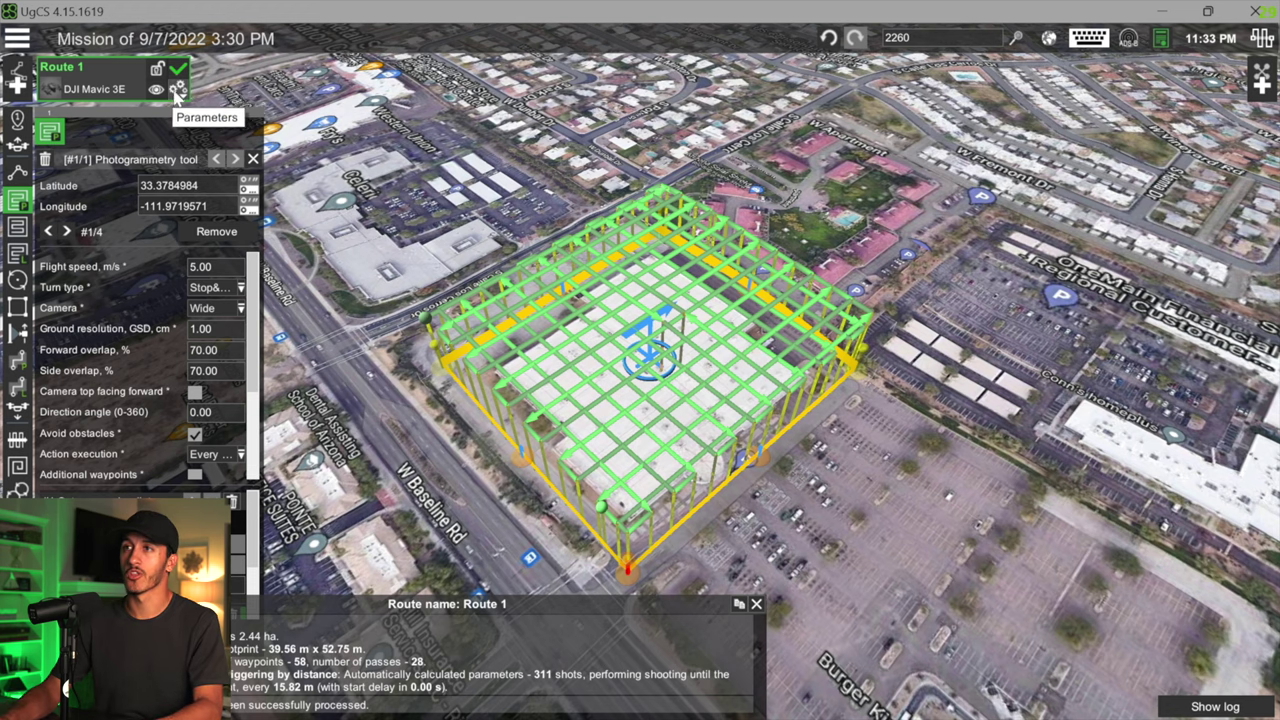
Show Route 1's elevation profile and examine its distance, duration, altitude and waypoint estimates
left_click(176, 92)
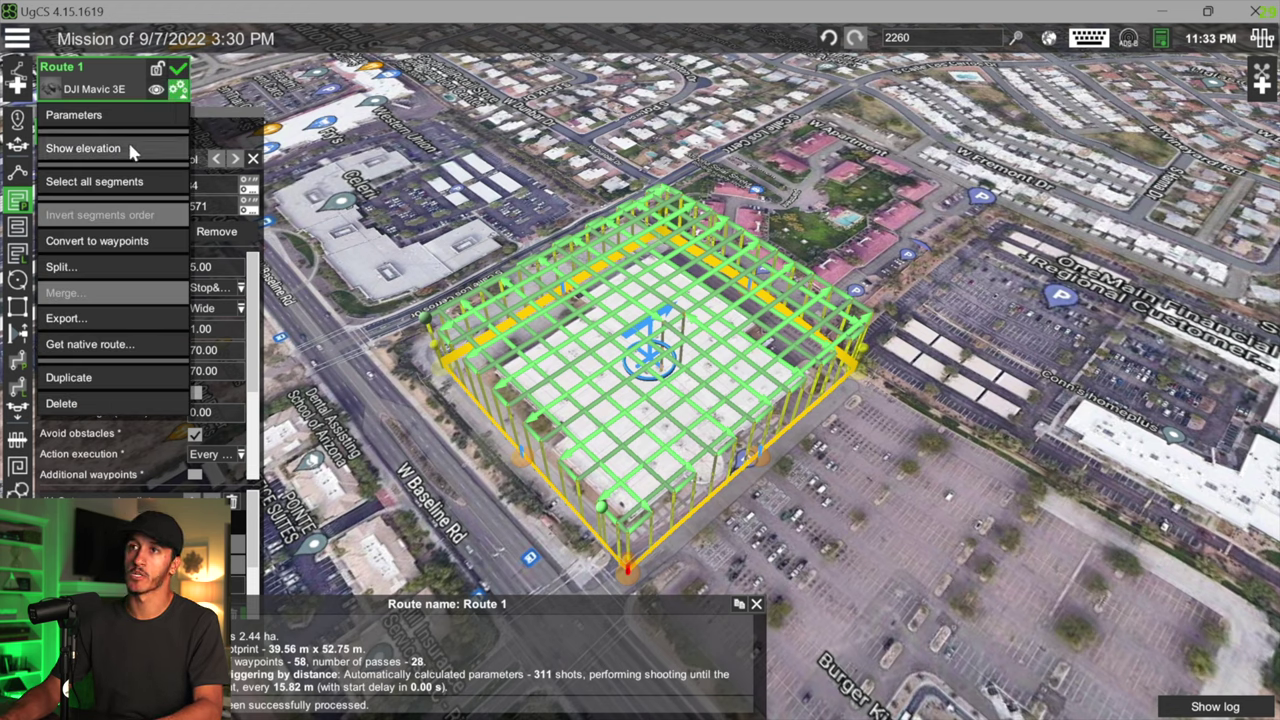
left_click(87, 155)
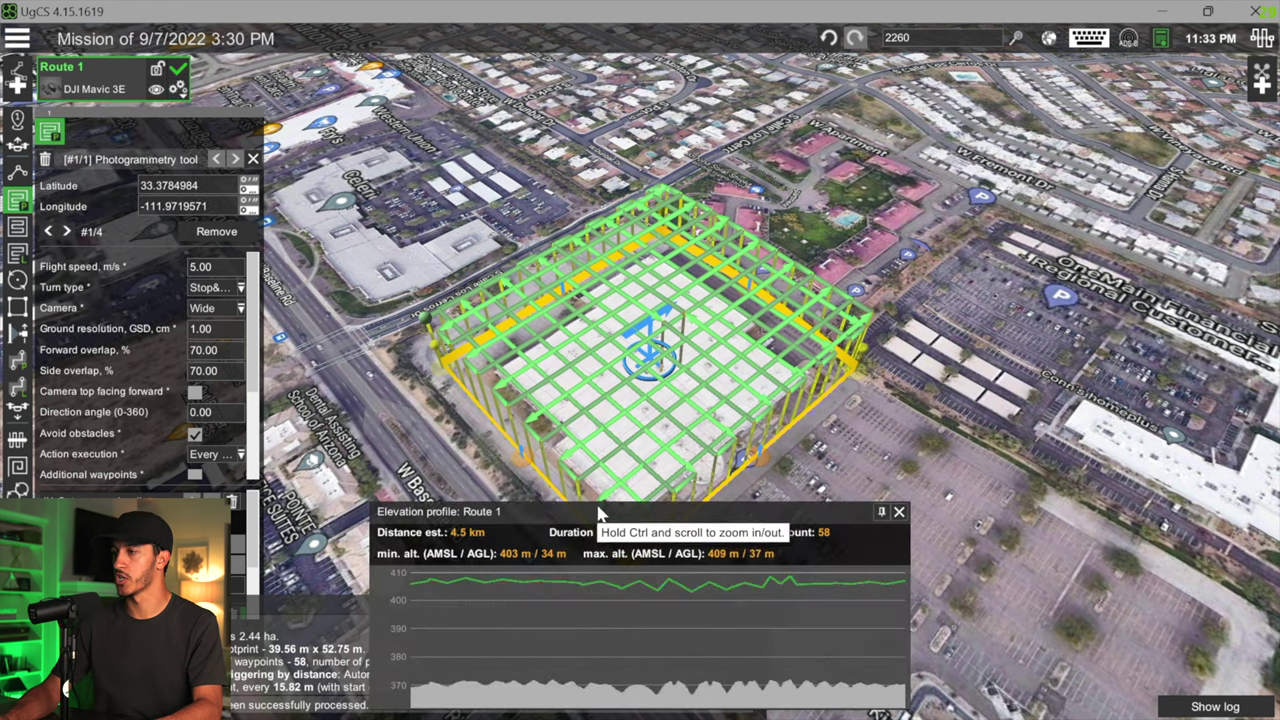
left_click_drag(625, 510, 667, 312)
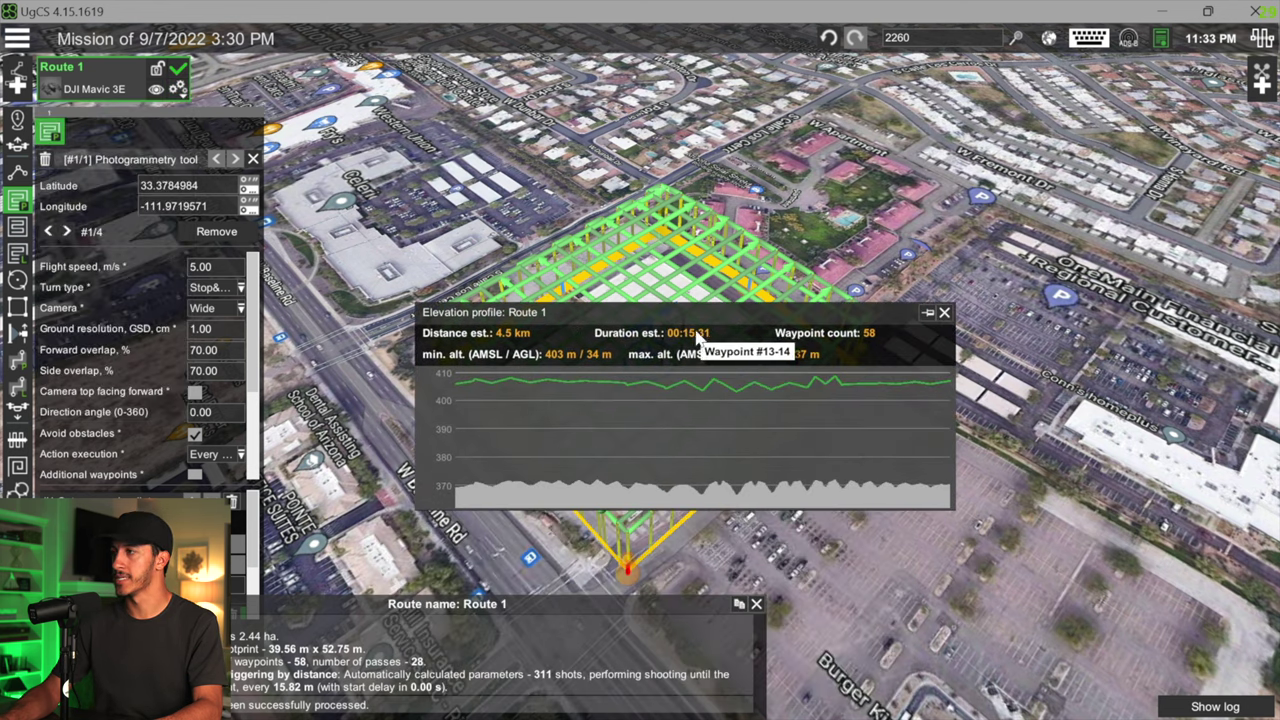
mouse_move(556, 470)
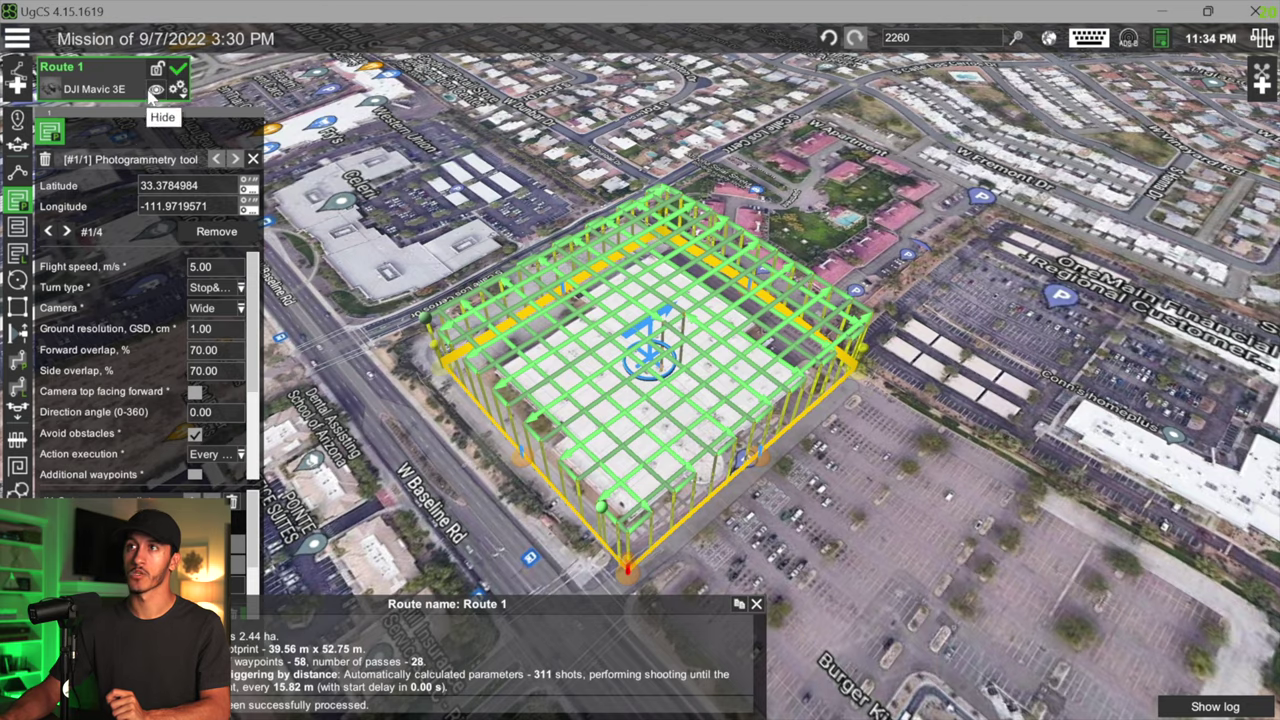
Hide Route 1 on the map to get a clear view of the building
left_click(155, 90)
scroll(560, 385, "up", 3)
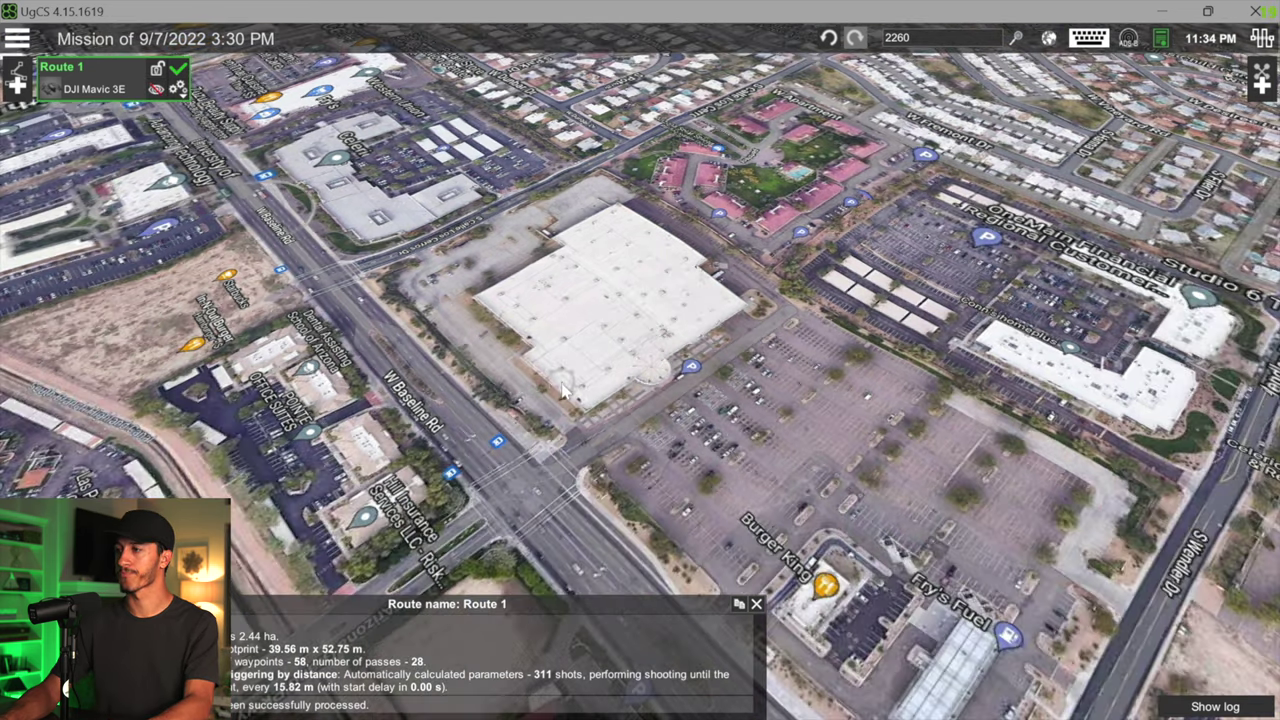
scroll(563, 390, "up", 3)
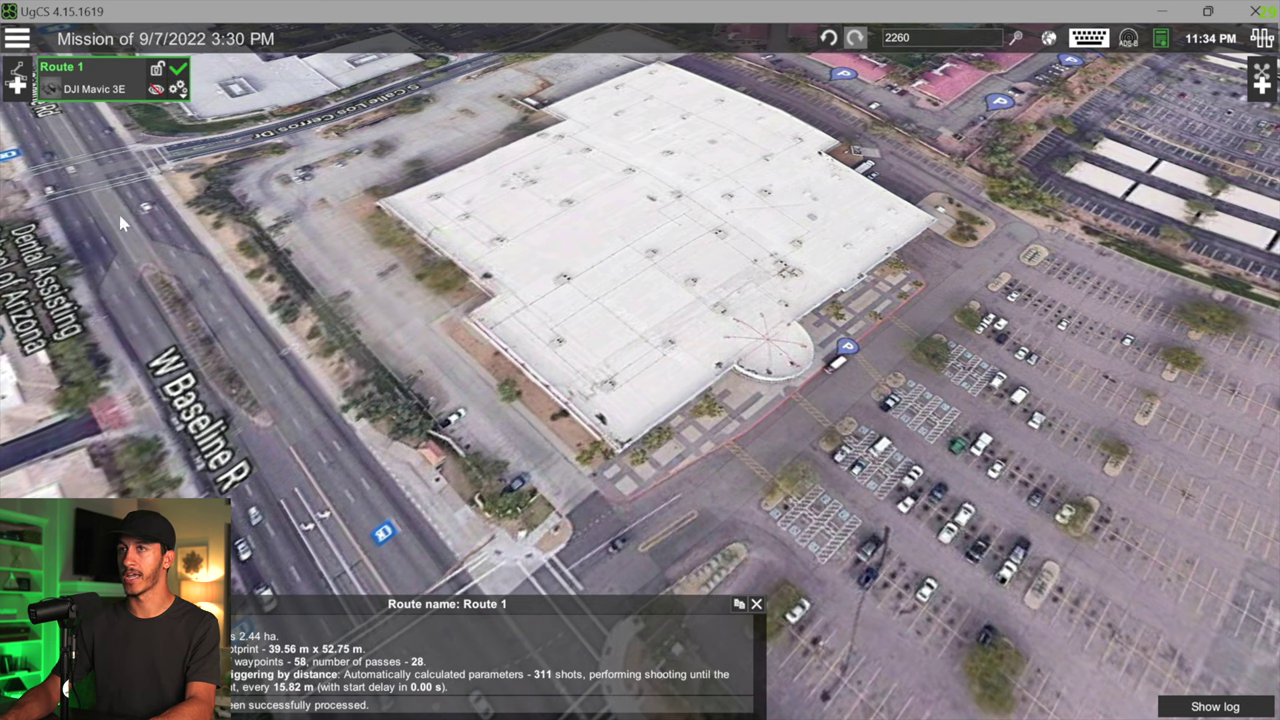
Start a new route from scratch and name it E Vertical
left_click(20, 86)
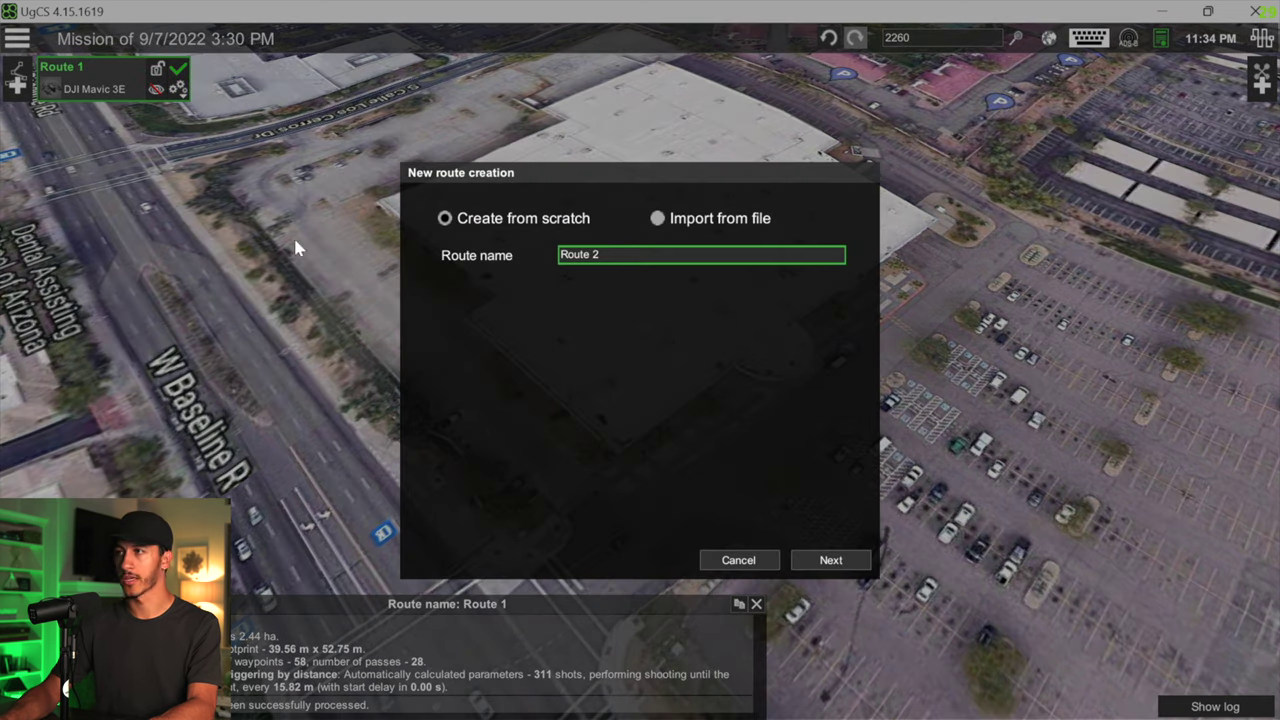
key("BackSpace")
key("BackSpace")
key("BackSpace")
key("BackSpace")
key("BackSpace")
key("BackSpace")
key("BackSpace")
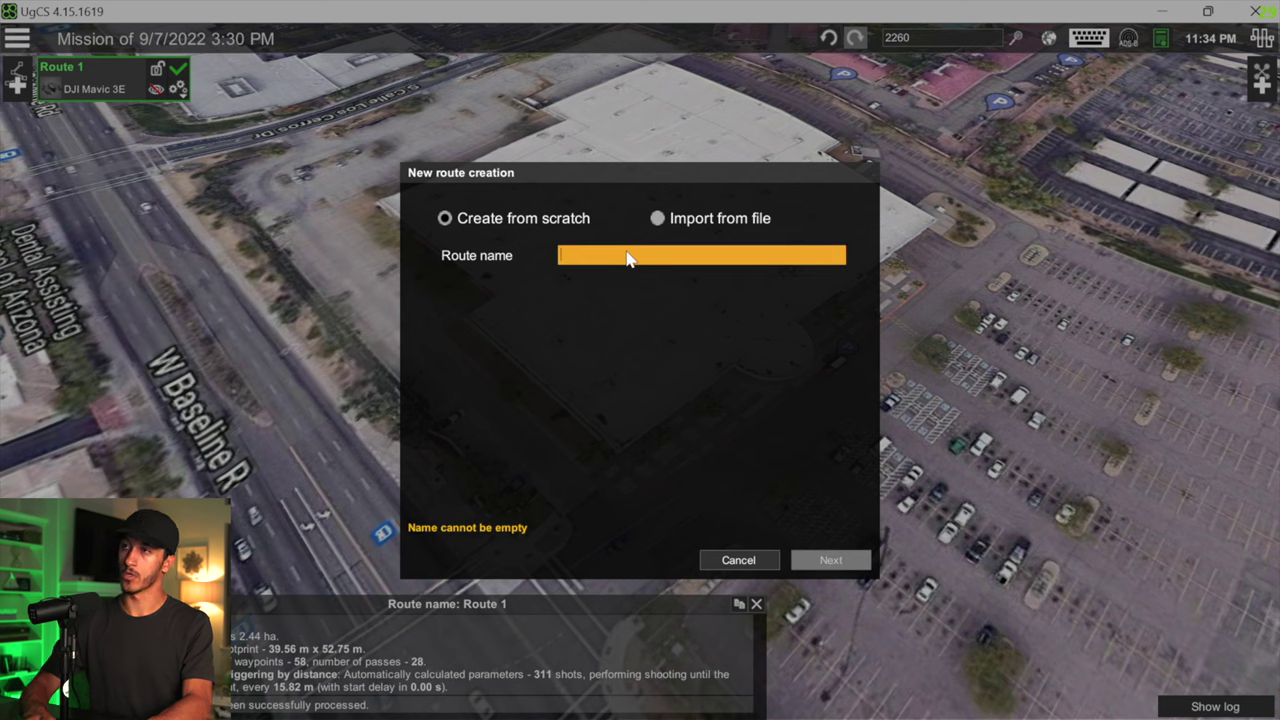
type("E Vertical")
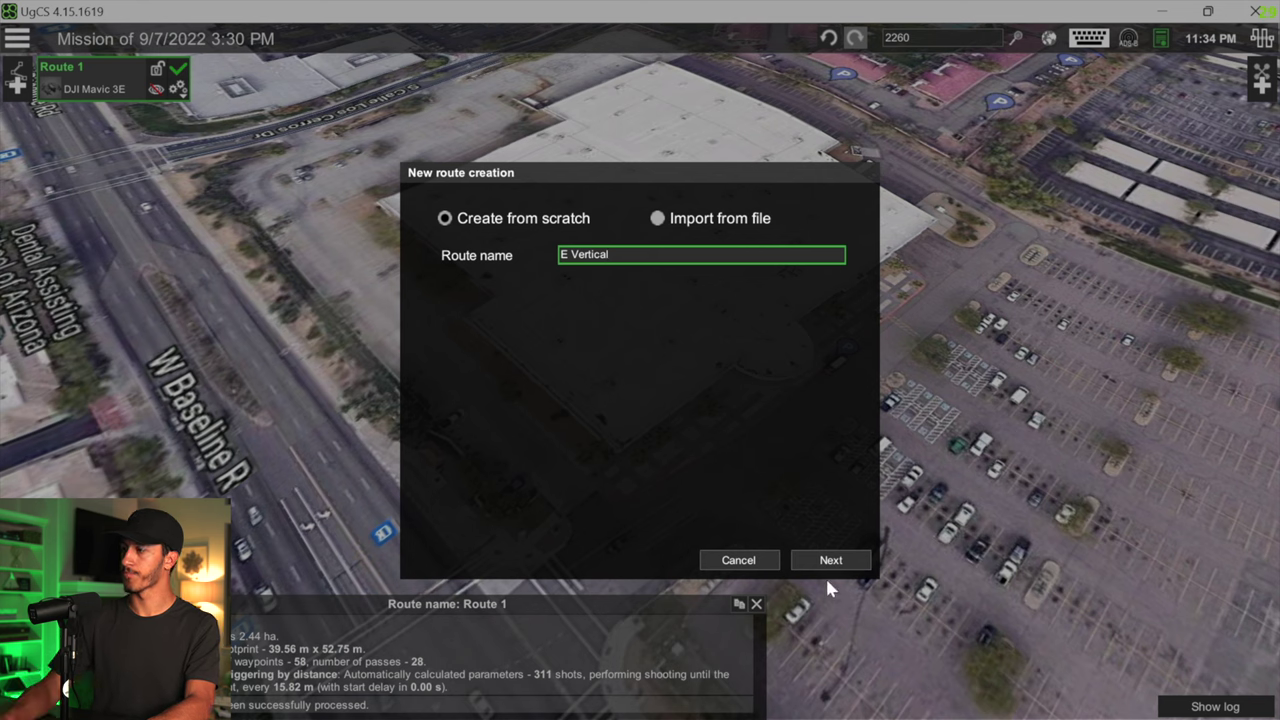
left_click(829, 564)
Assign the DJI Mavic 3E vehicle profile to the E Vertical route and accept the default route parameters
left_click(605, 281)
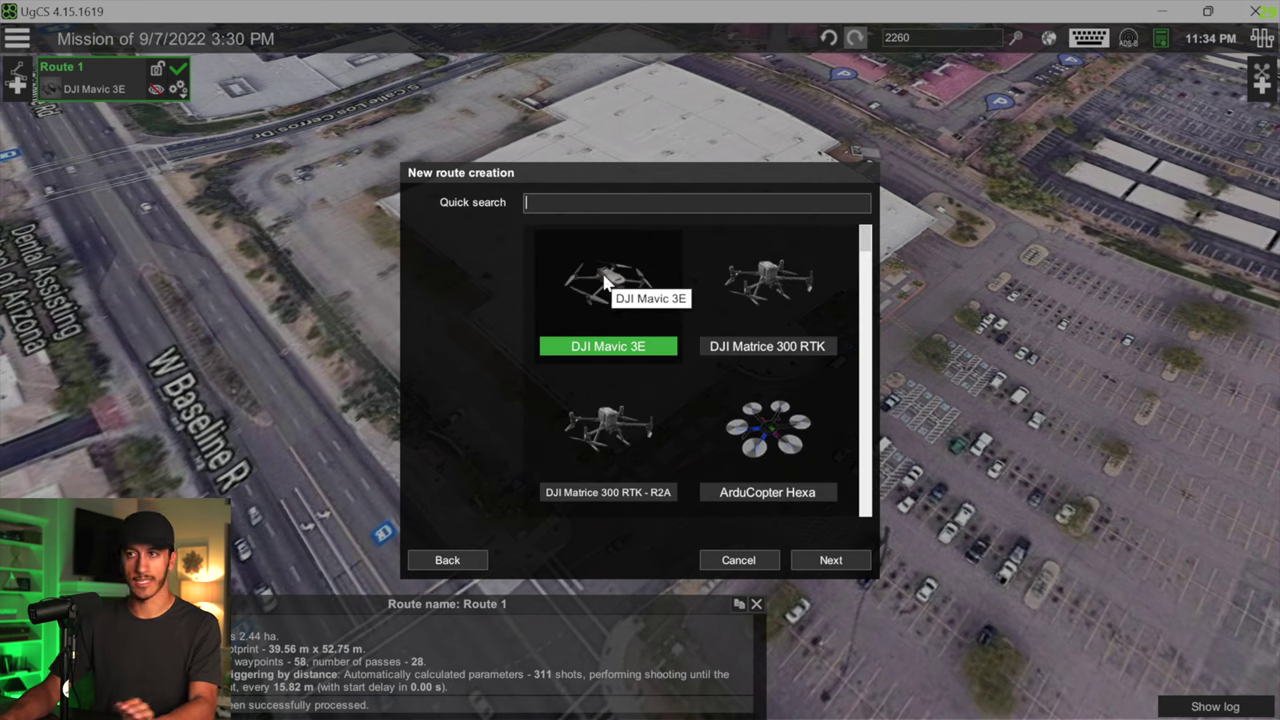
left_click(829, 562)
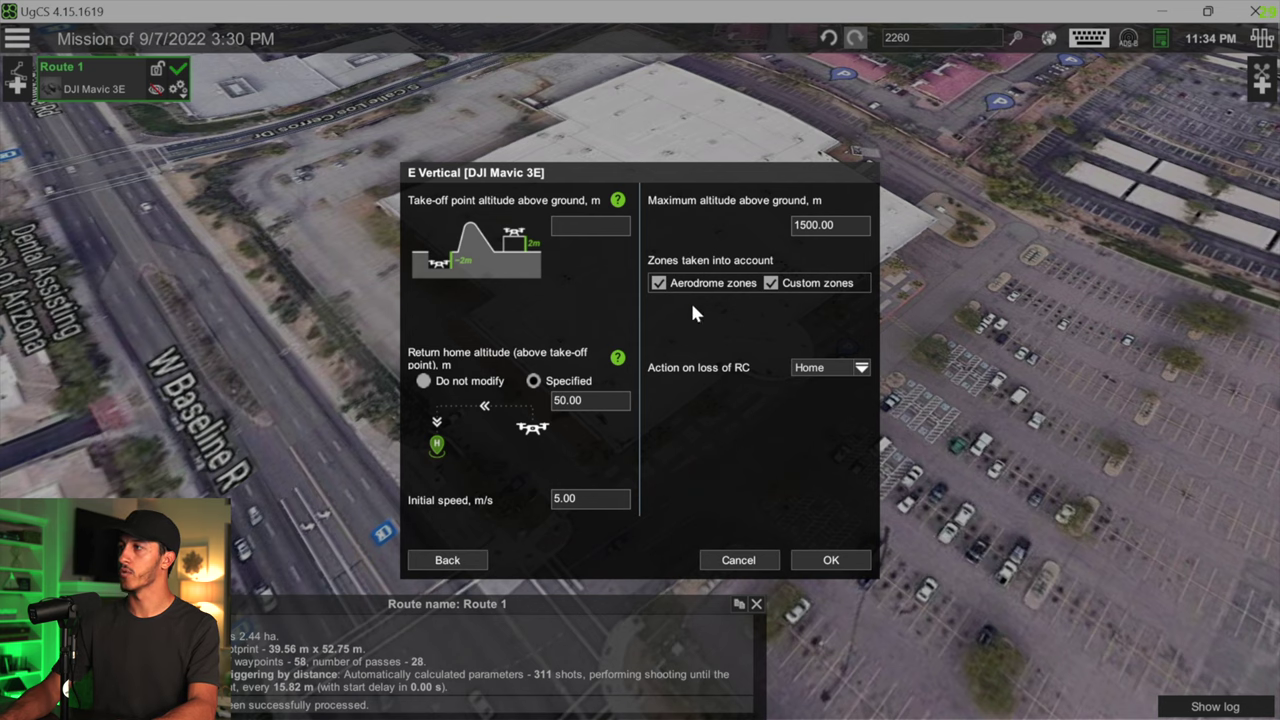
left_click(830, 561)
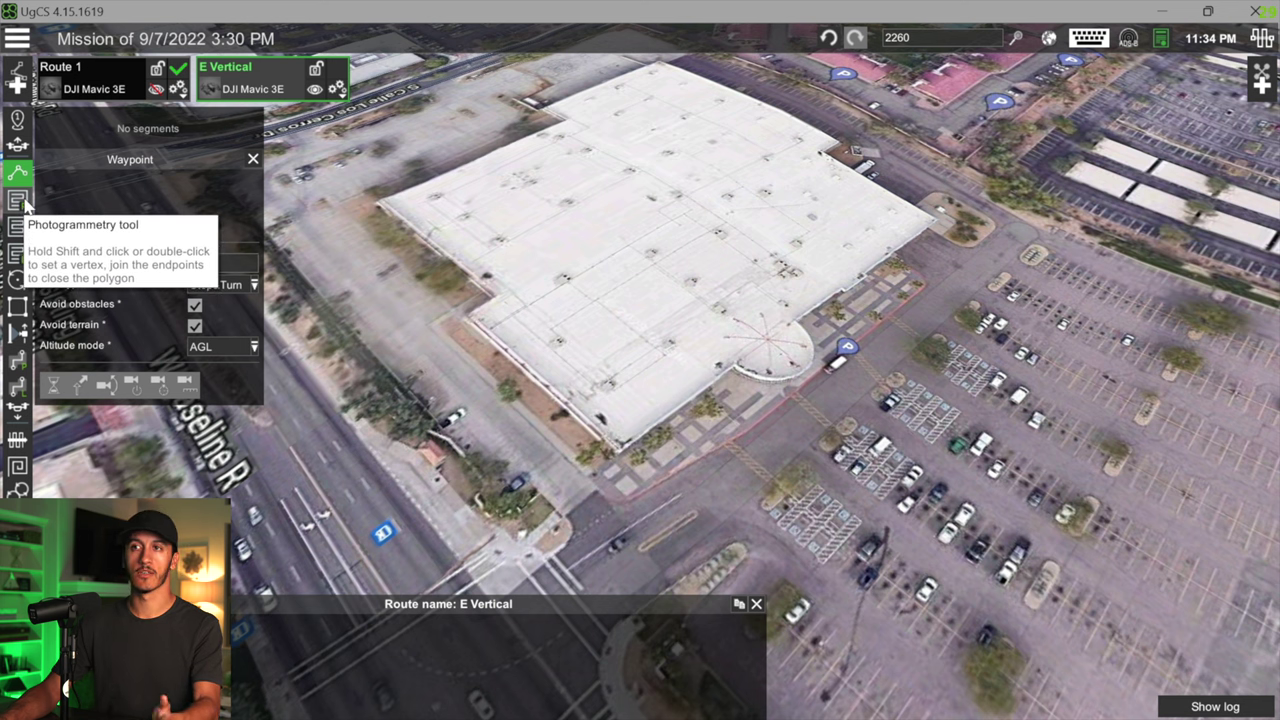
Draw a two-point Vertical scan segment between W Baseline Rd and the building, running along the whole facade on that side
left_click(70, 75)
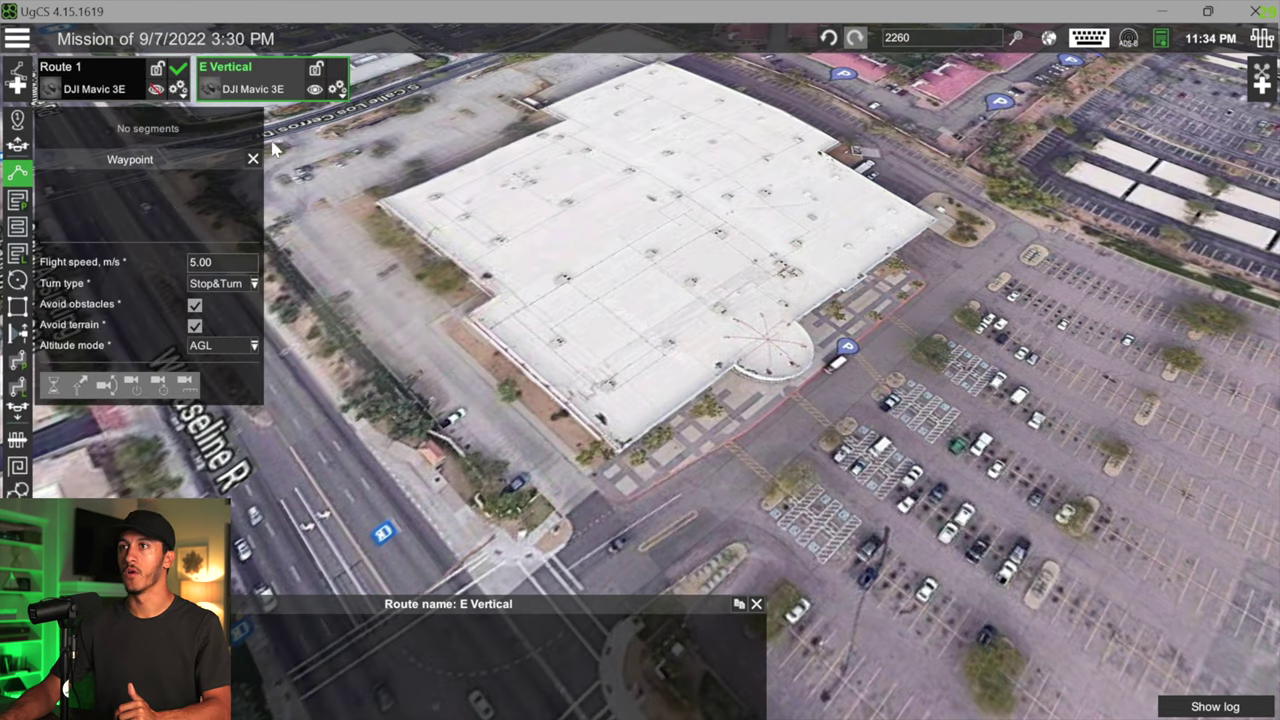
left_click(19, 335)
left_click(334, 228, "shift")
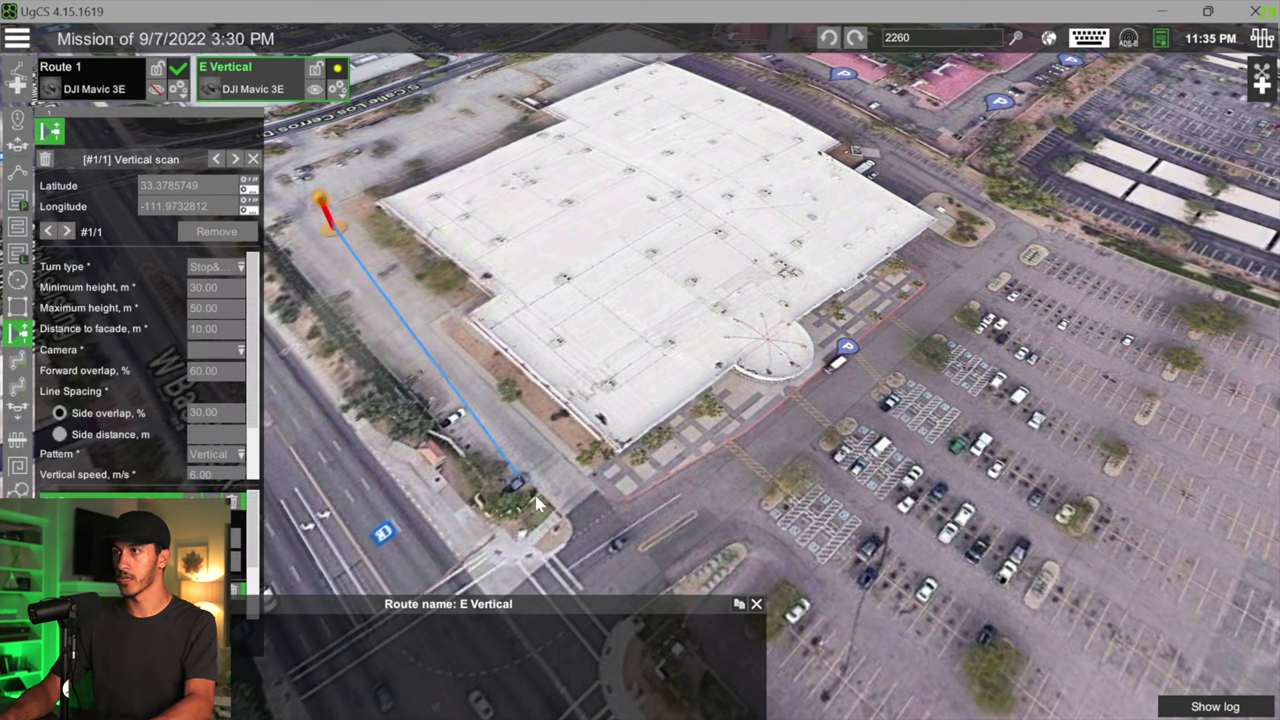
left_click(590, 495, "shift")
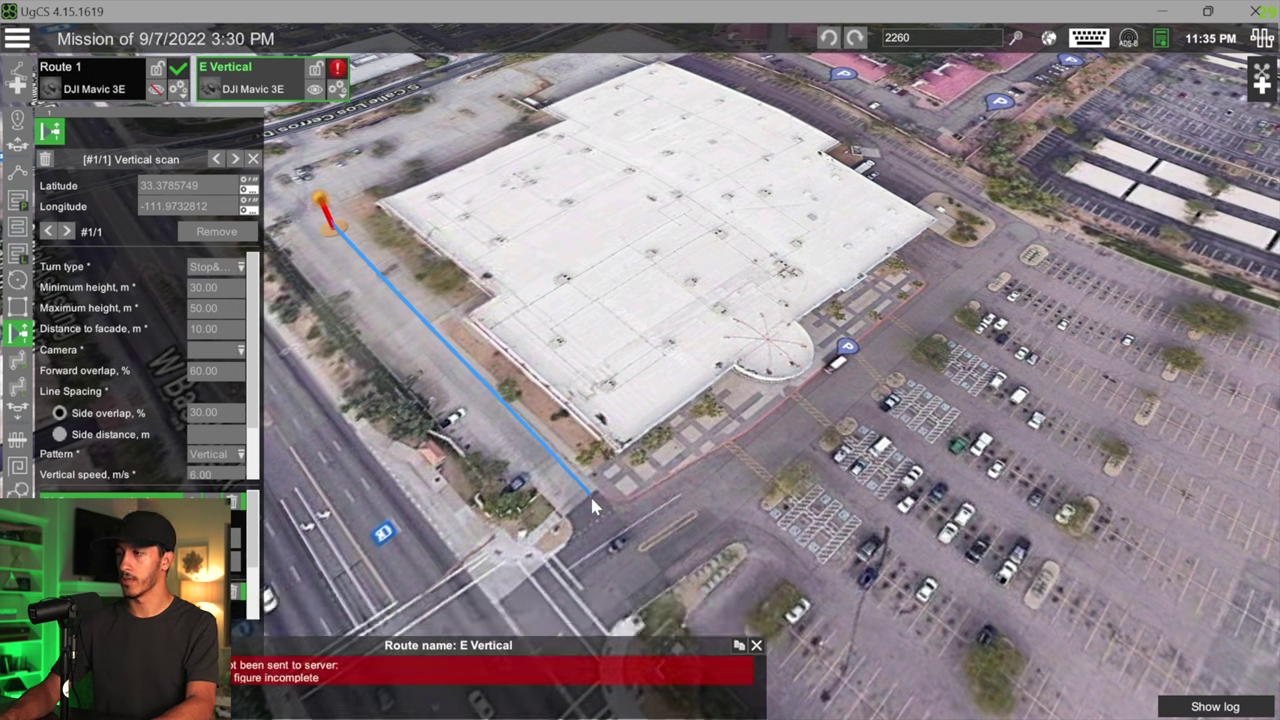
left_click(589, 493, "shift")
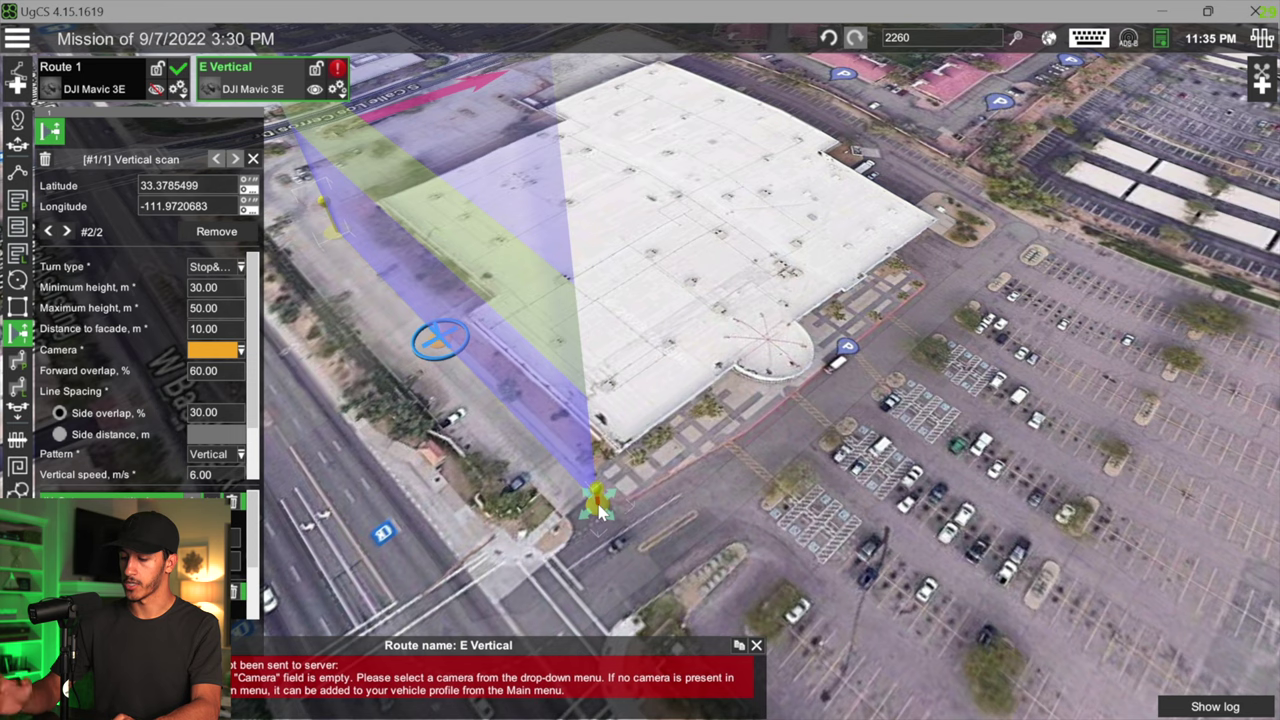
Set the vertical scan's camera to Wide, its minimum height to 5 m and its maximum height to 12 m
scroll(452, 494, "up", 2)
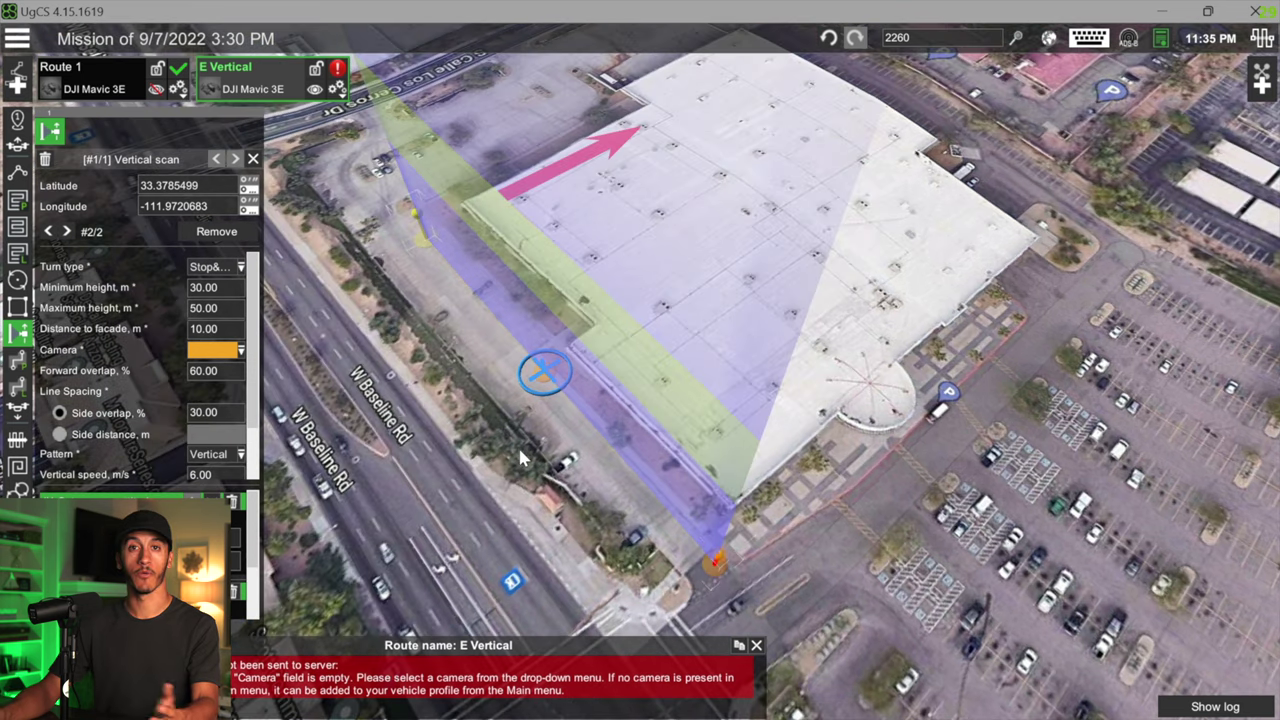
left_click(228, 350)
left_click(250, 402)
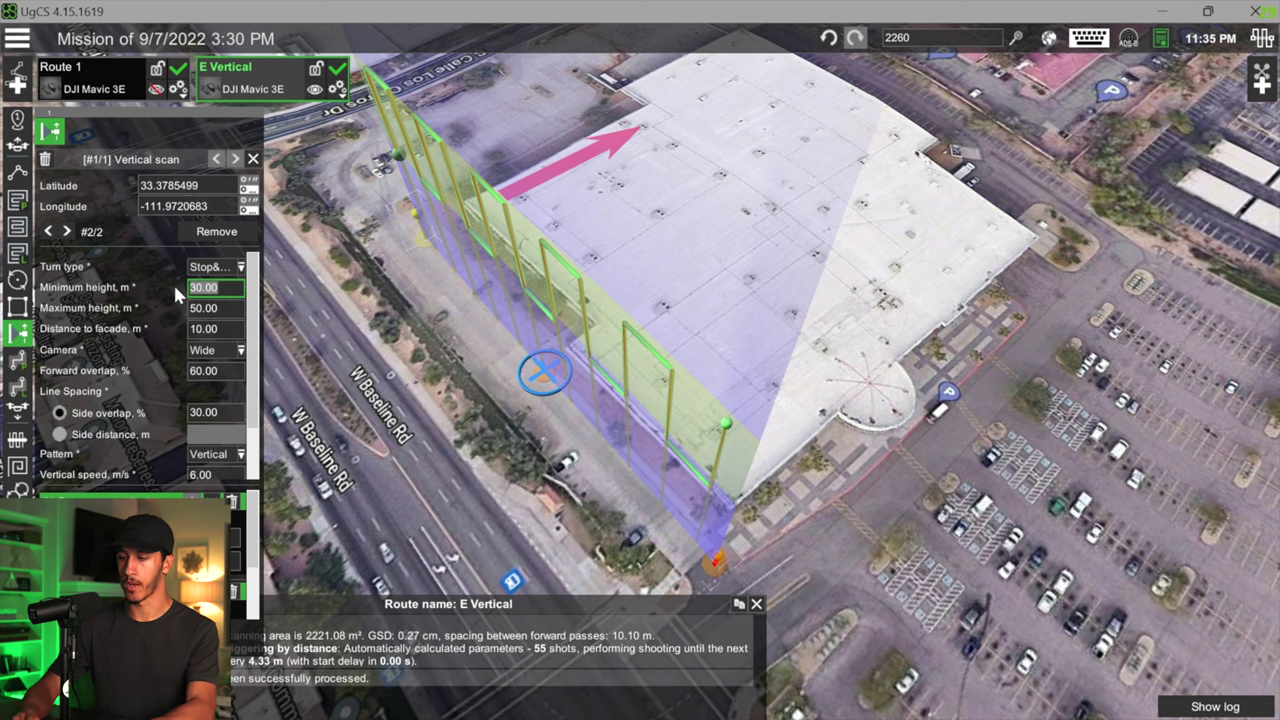
type("5")
key("Return")
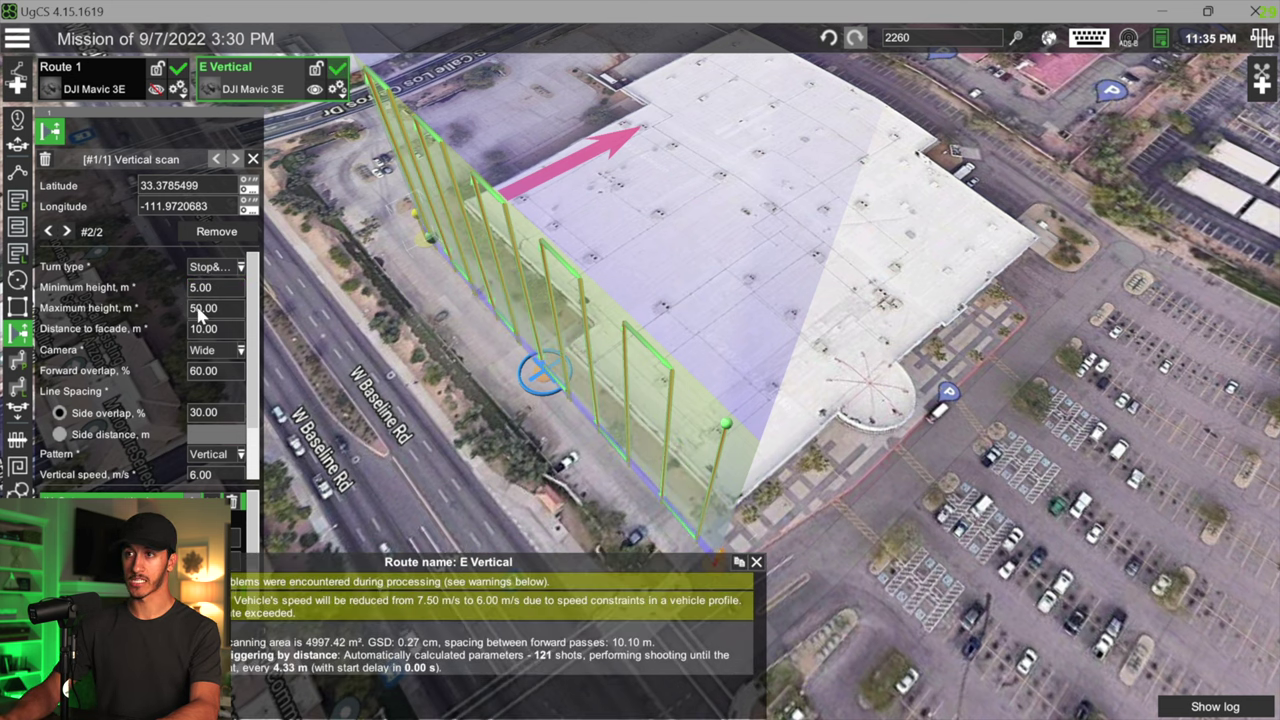
left_click(199, 314)
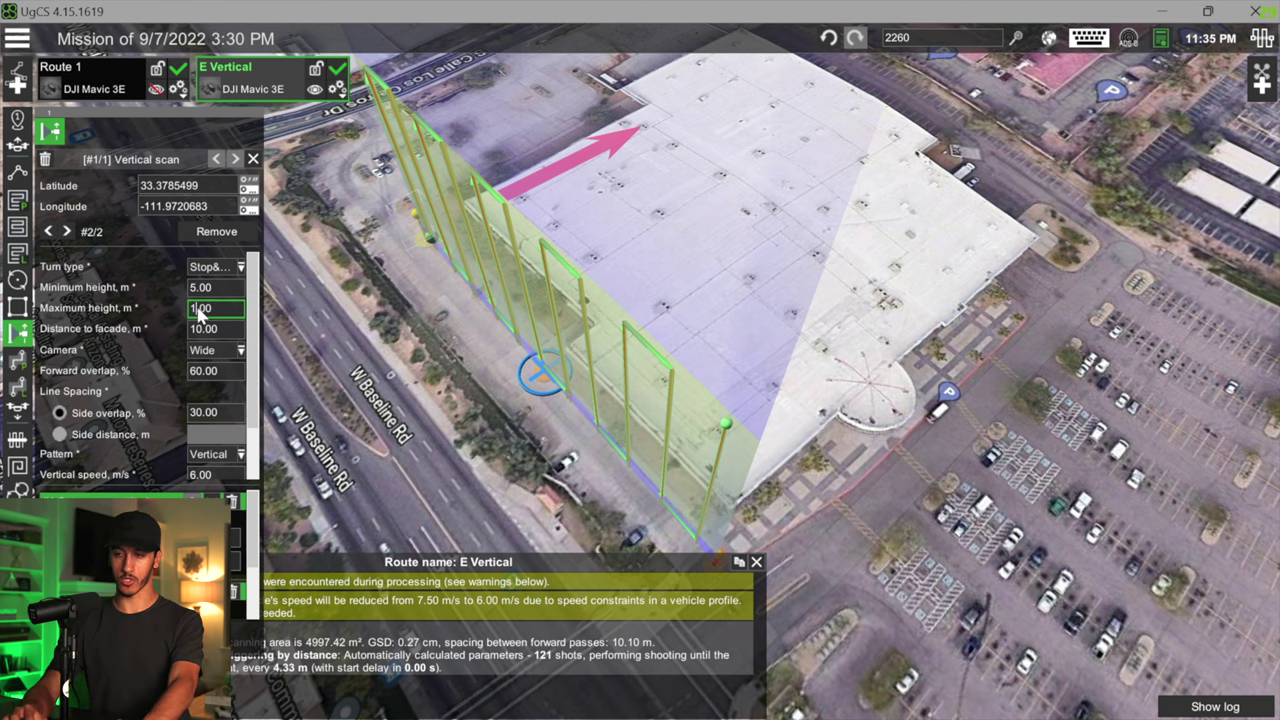
key("Return")
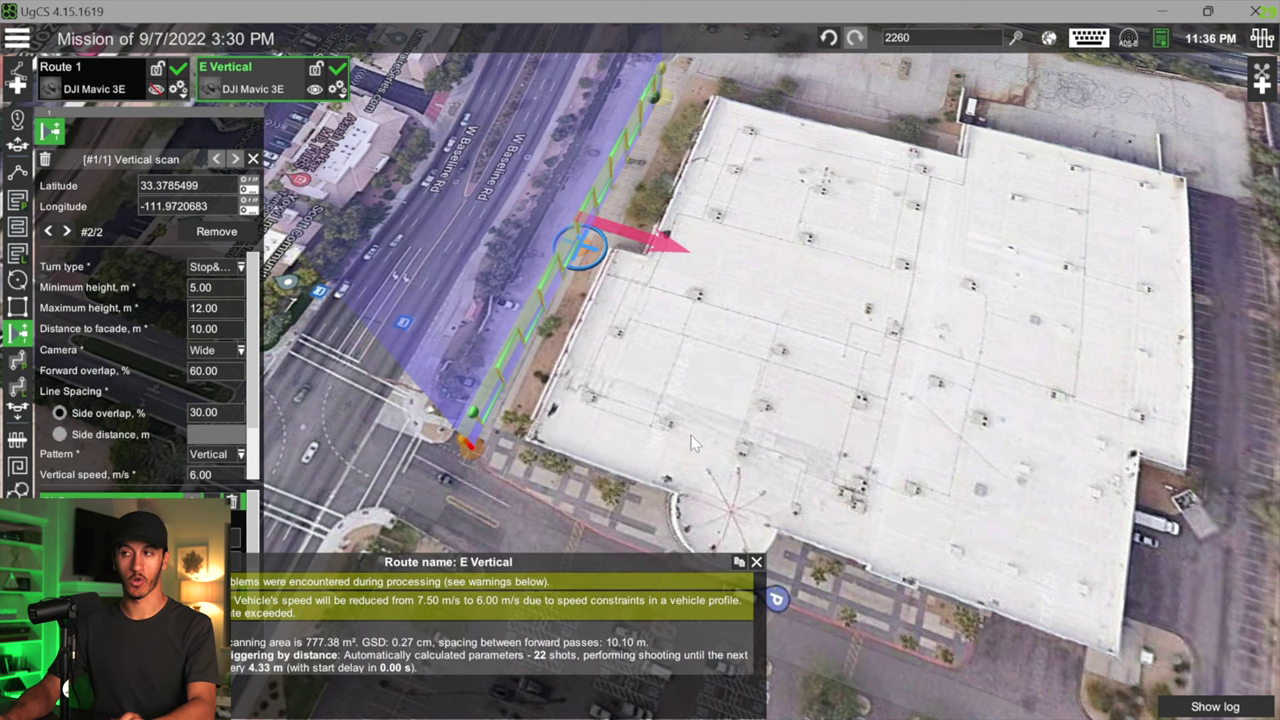
Set the vertical scan's distance to facade to 12 m
mouse_move(557, 432)
left_mouse_down()
mouse_move(591, 415)
mouse_move(580, 432)
left_mouse_up()
scroll(619, 427, "down", 2)
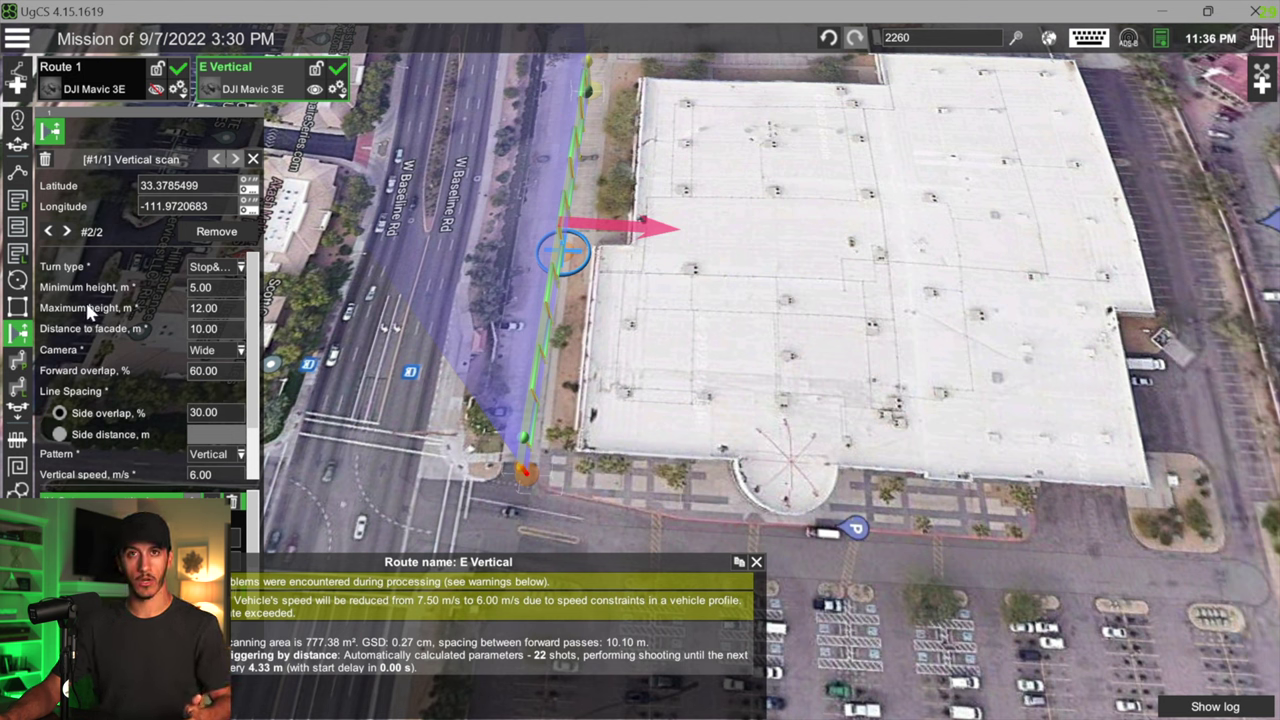
scroll(117, 340, "down", 1)
scroll(100, 338, "up", 1)
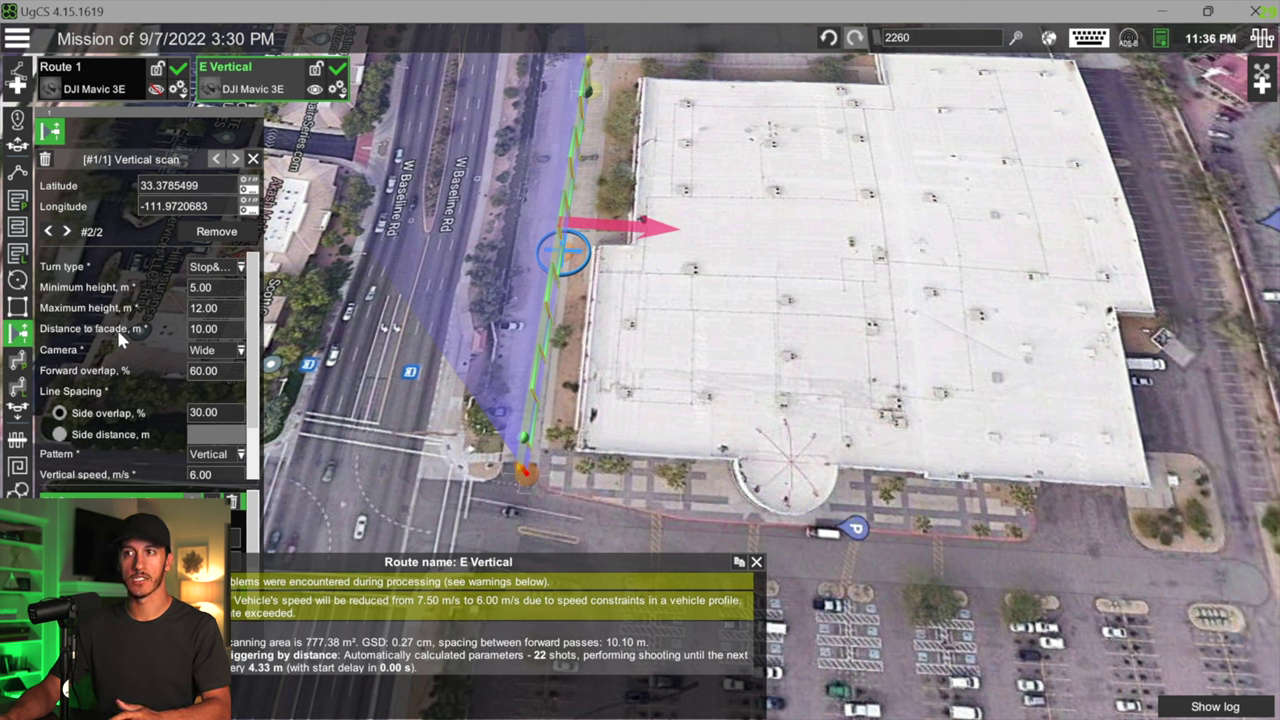
left_click(209, 334)
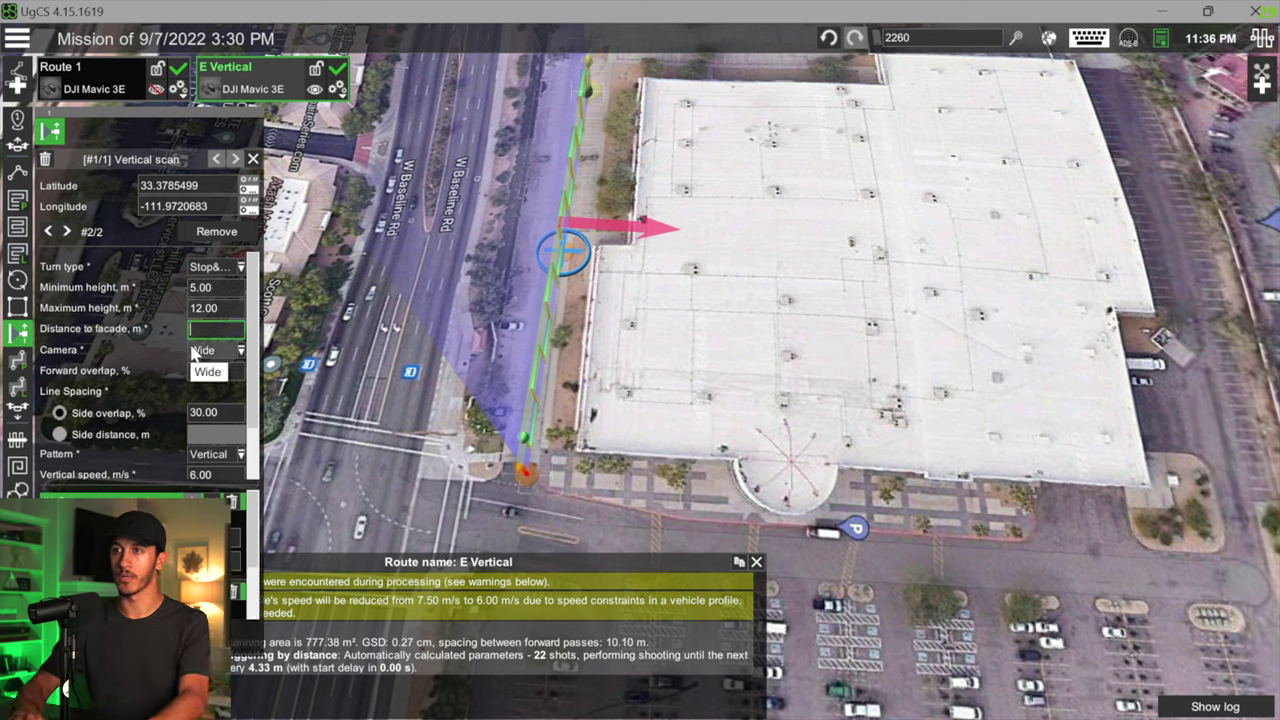
type("12")
key("Return")
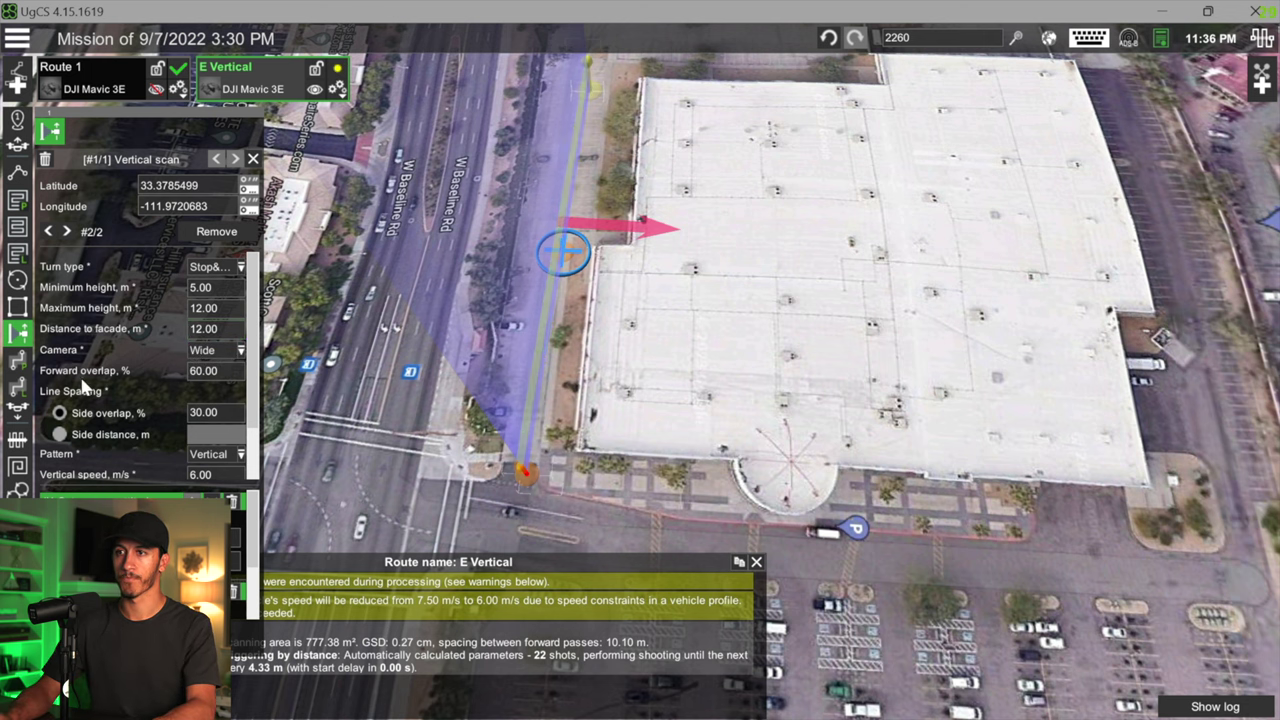
Set the vertical scan's forward overlap and side overlap to 70% each and inspect the recalculated flight path along the facade
left_click(203, 369)
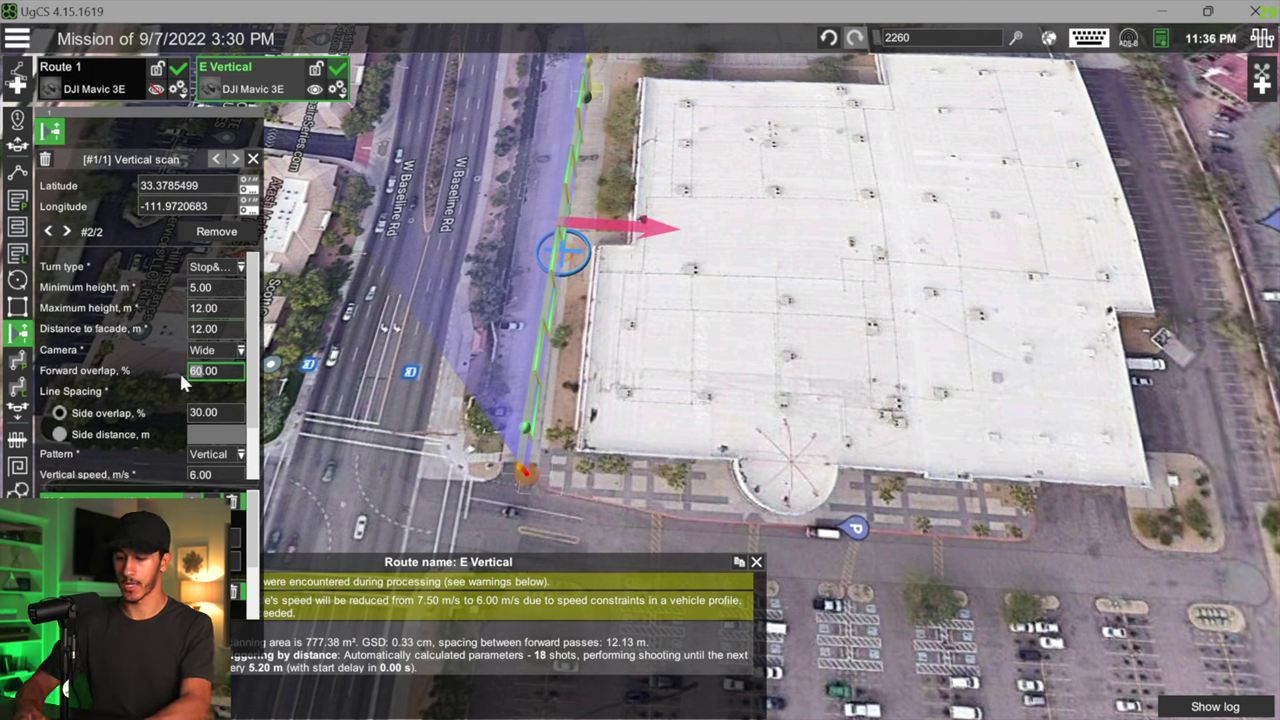
type("70")
key("Return")
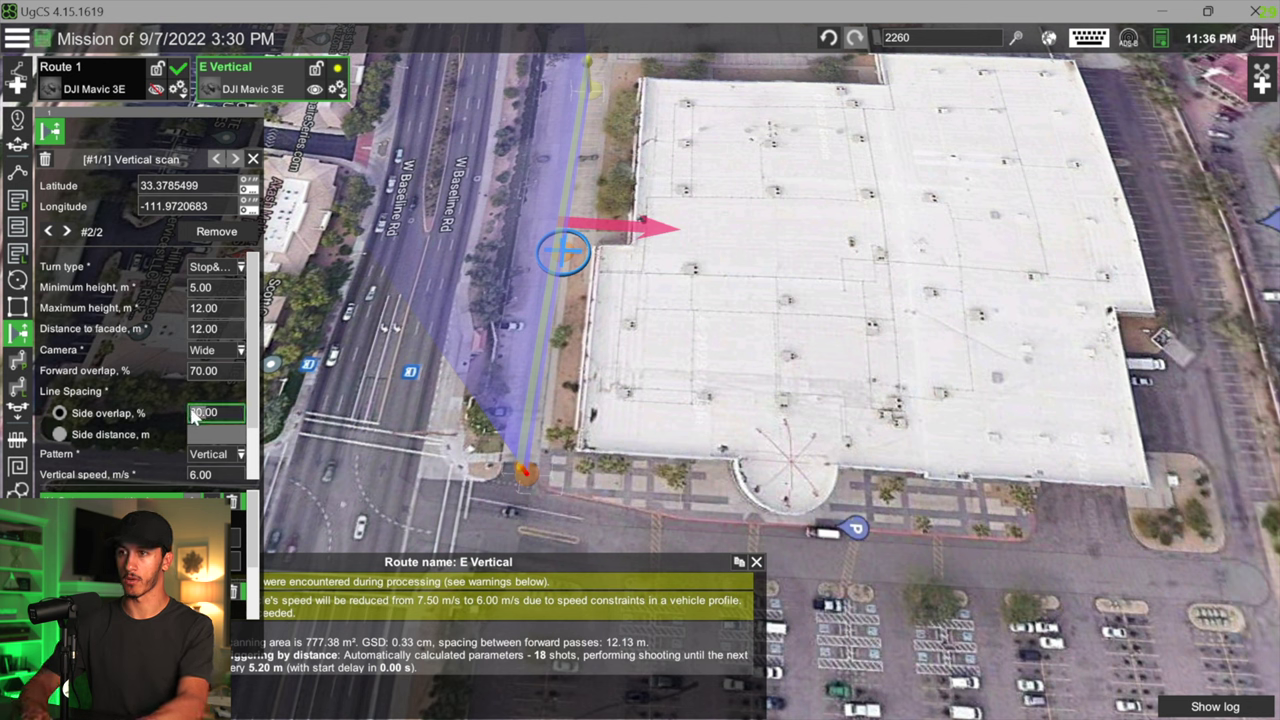
type("6000")
key("Return")
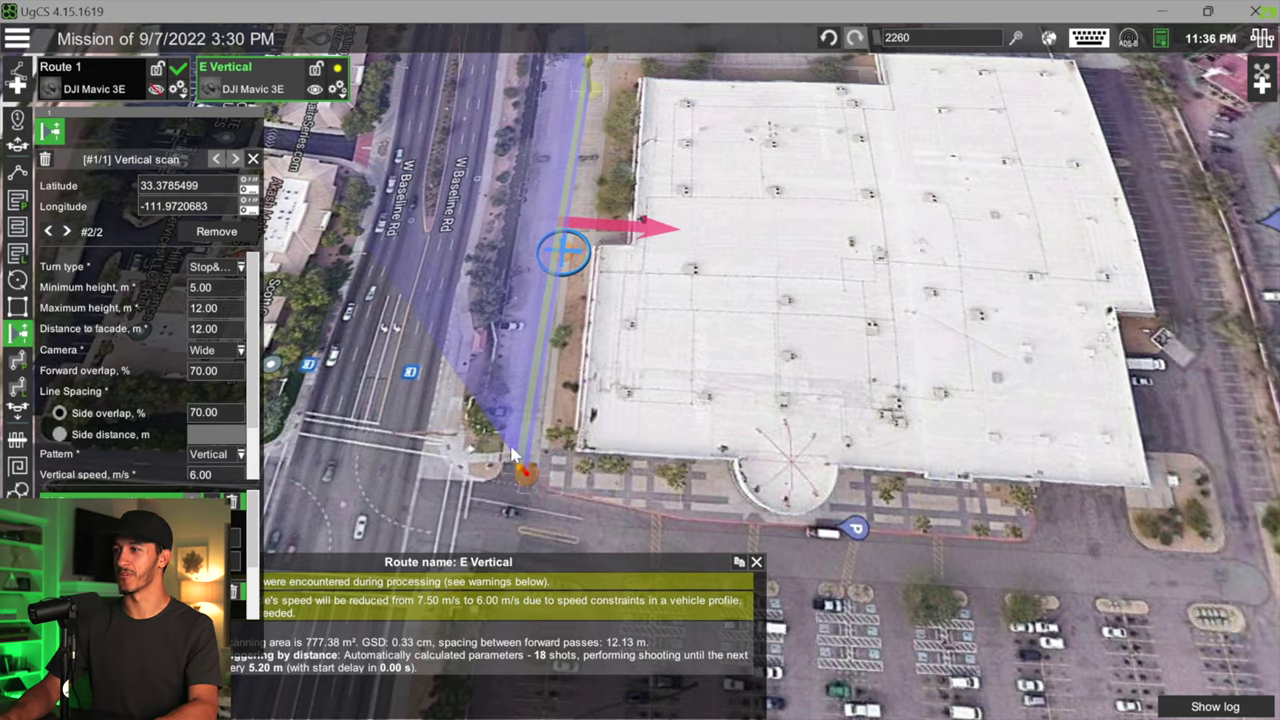
right_click_drag(629, 421, 512, 450)
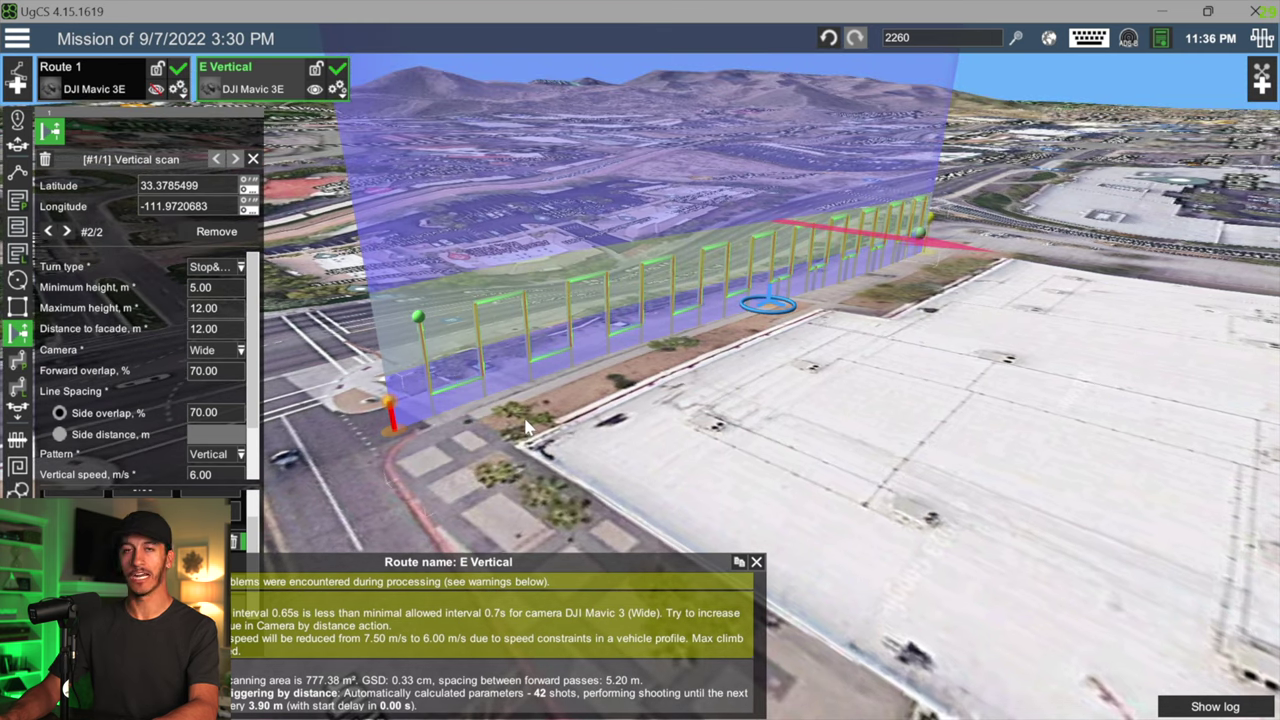
Display Route 1 together with the E Vertical route to compare both flight paths, and hide Route 1 again
left_click(157, 89)
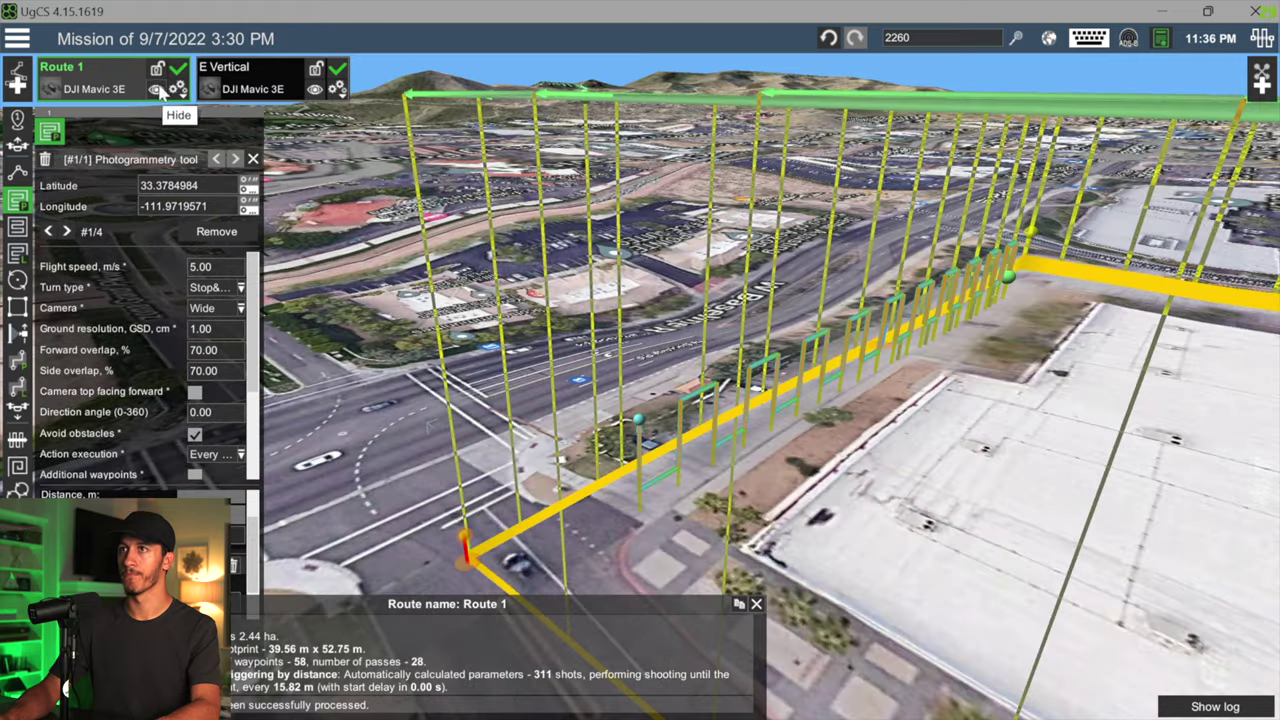
left_click(157, 89)
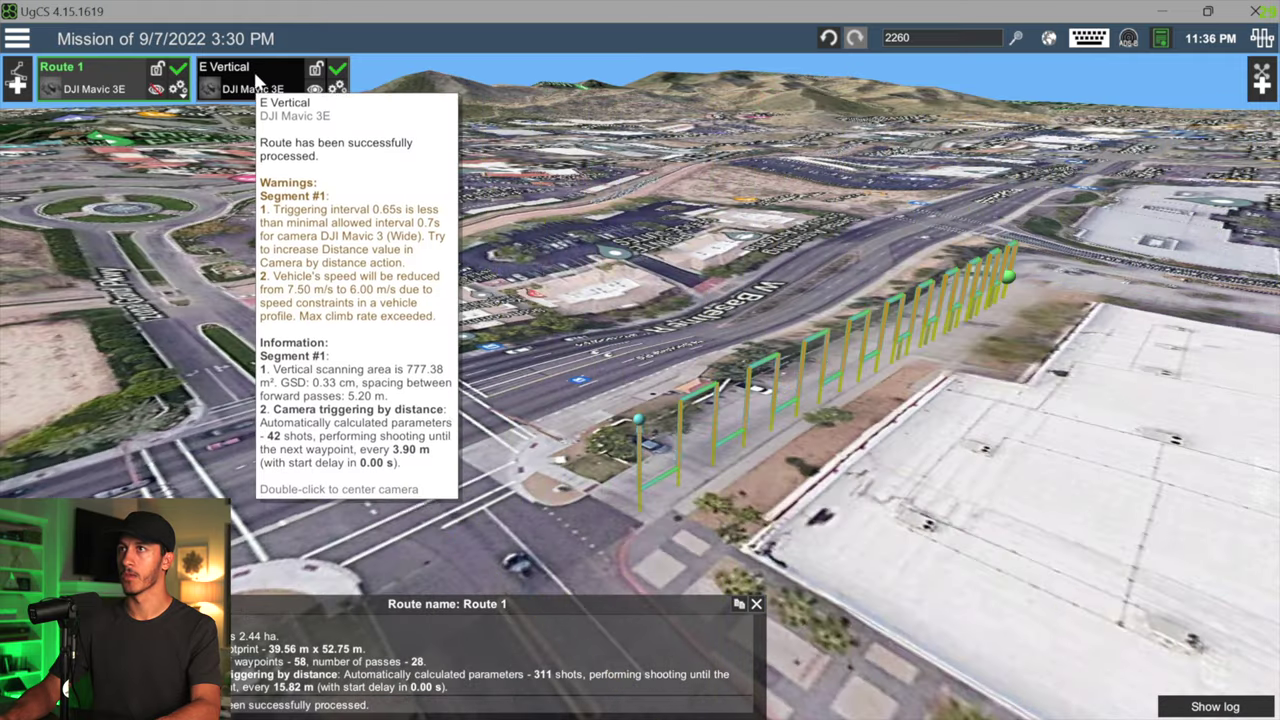
Inspect the elevation profile of the E Vertical route, close it, and view the scan along the W Baseline Rd facade
left_click(250, 78)
left_click(338, 89)
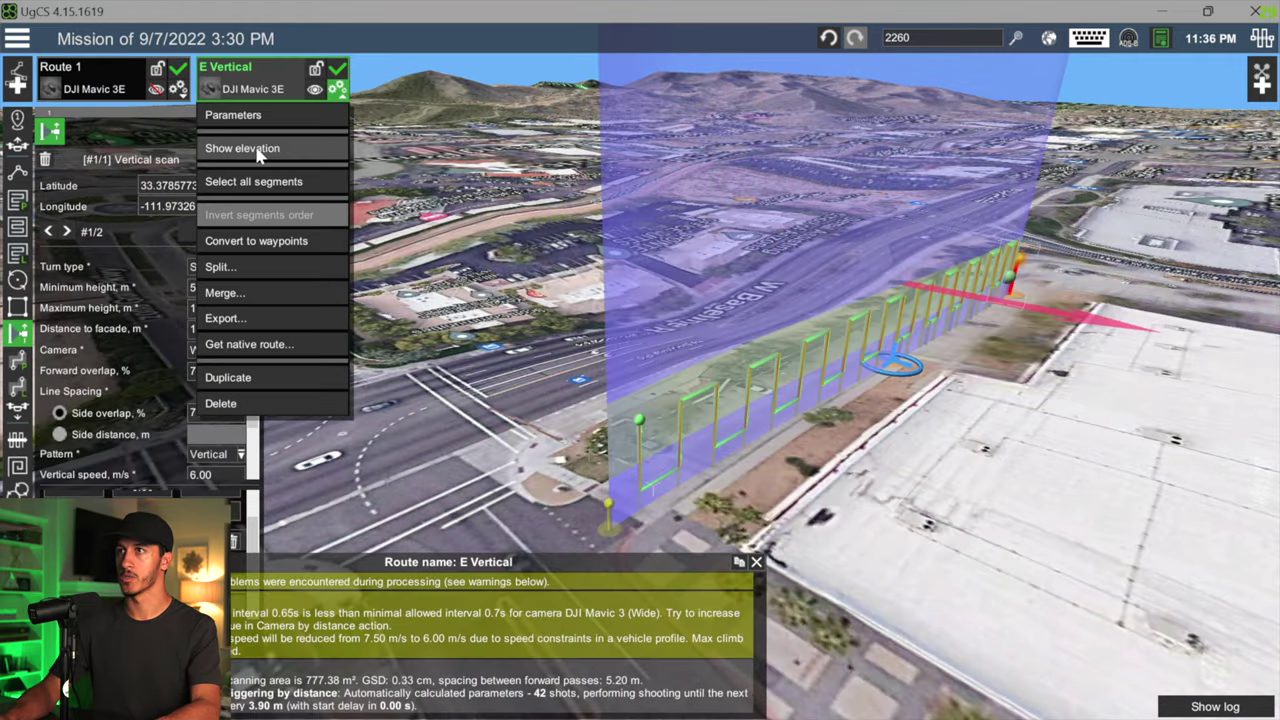
left_click(258, 151)
mouse_move(606, 398)
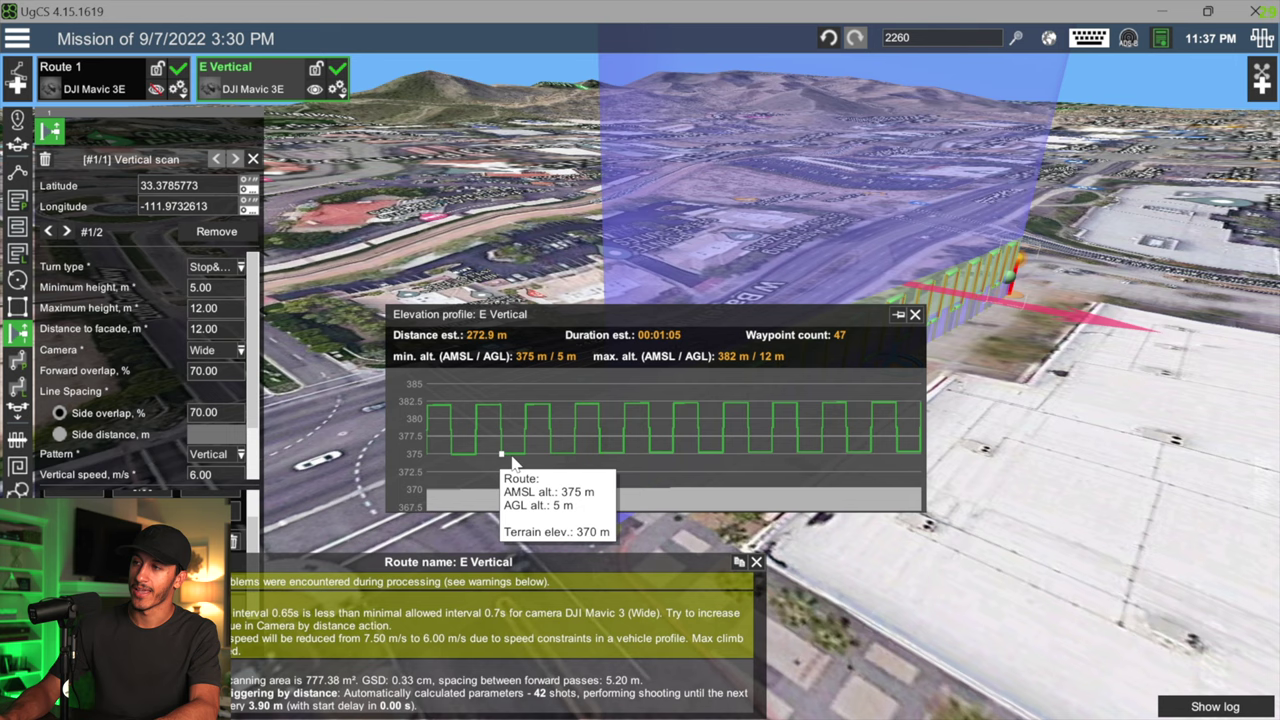
left_click(915, 315)
left_click_drag(915, 316, 643, 345)
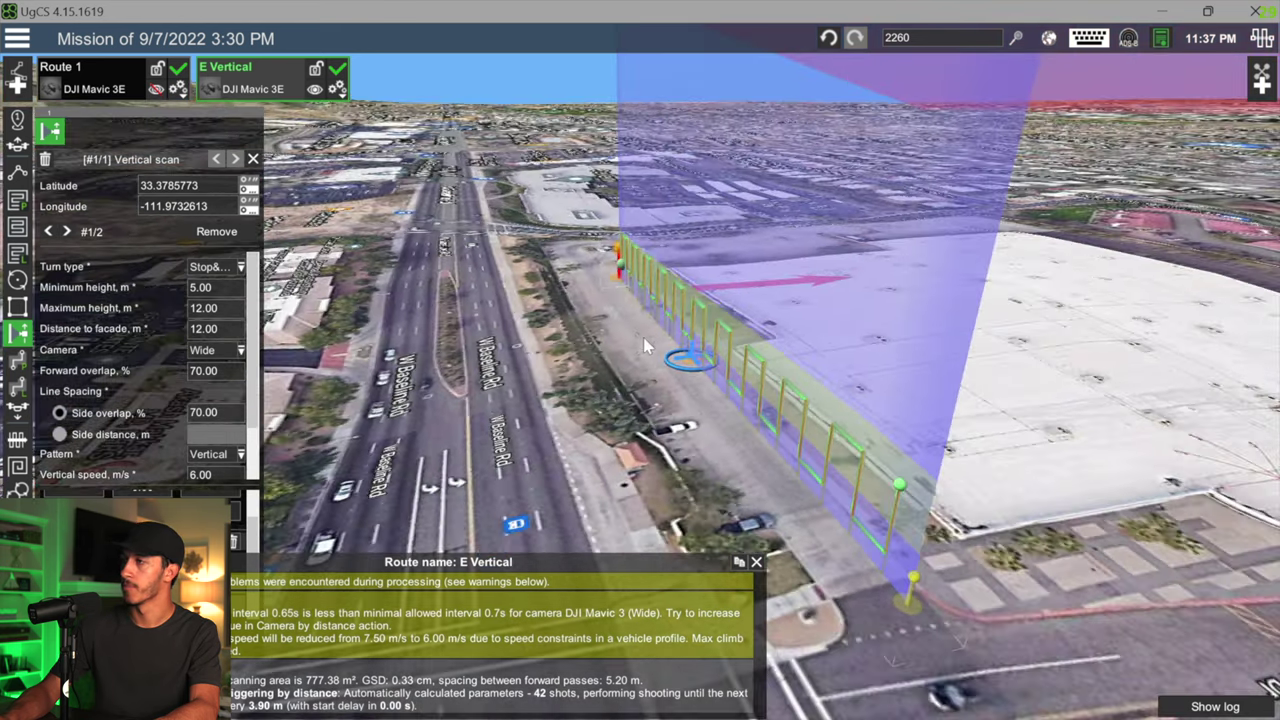
scroll(672, 447, "down", 5)
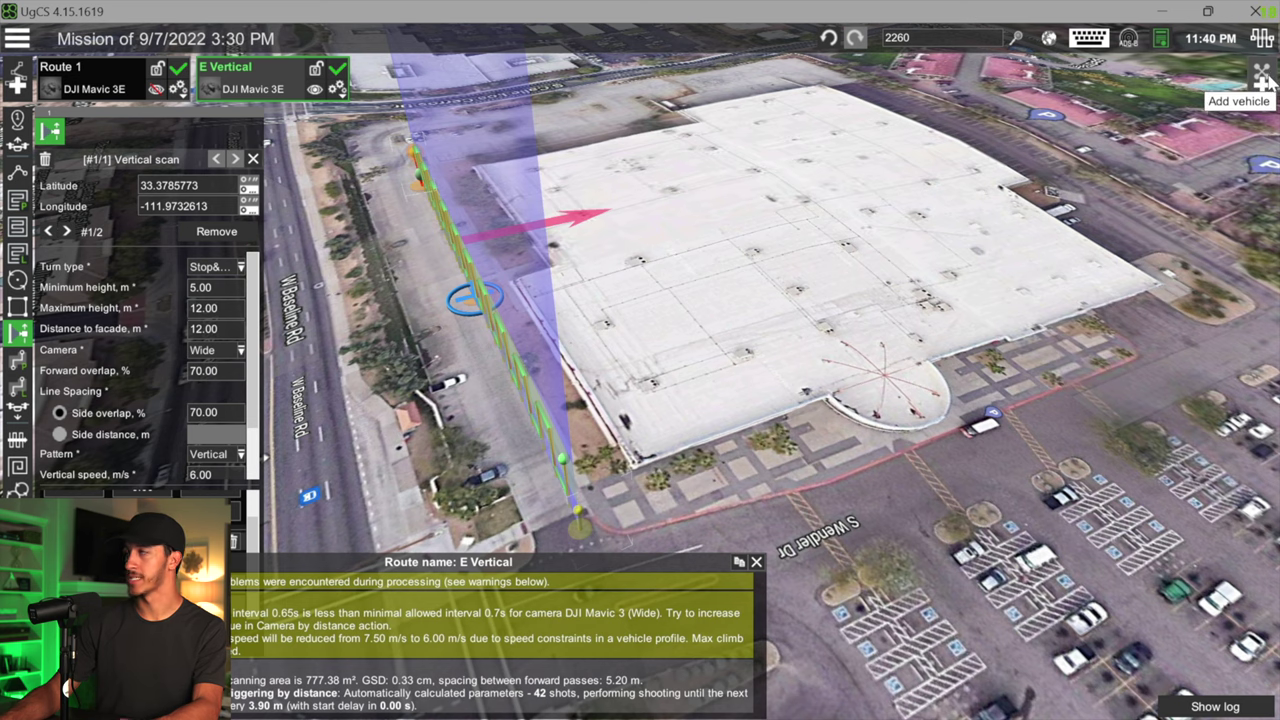
Start adding a vehicle for the drone connection
left_click(1262, 78)
left_click(1131, 112)
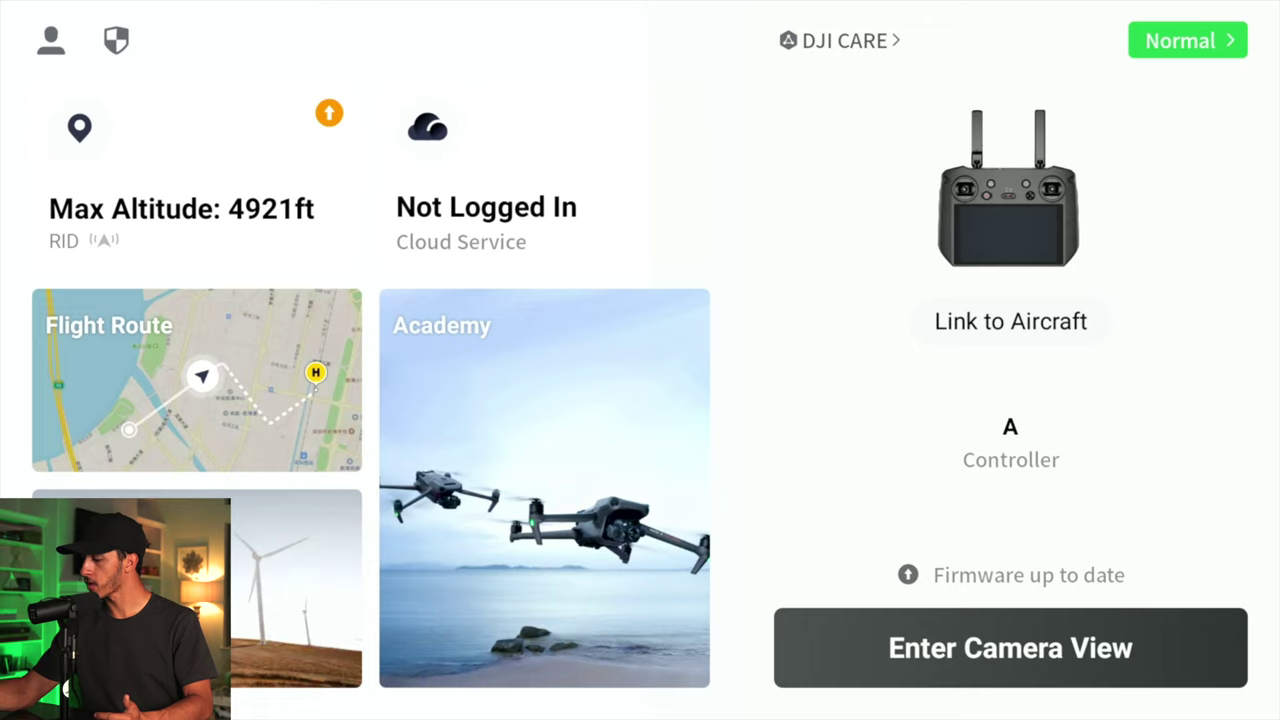
left_click(486, 215)
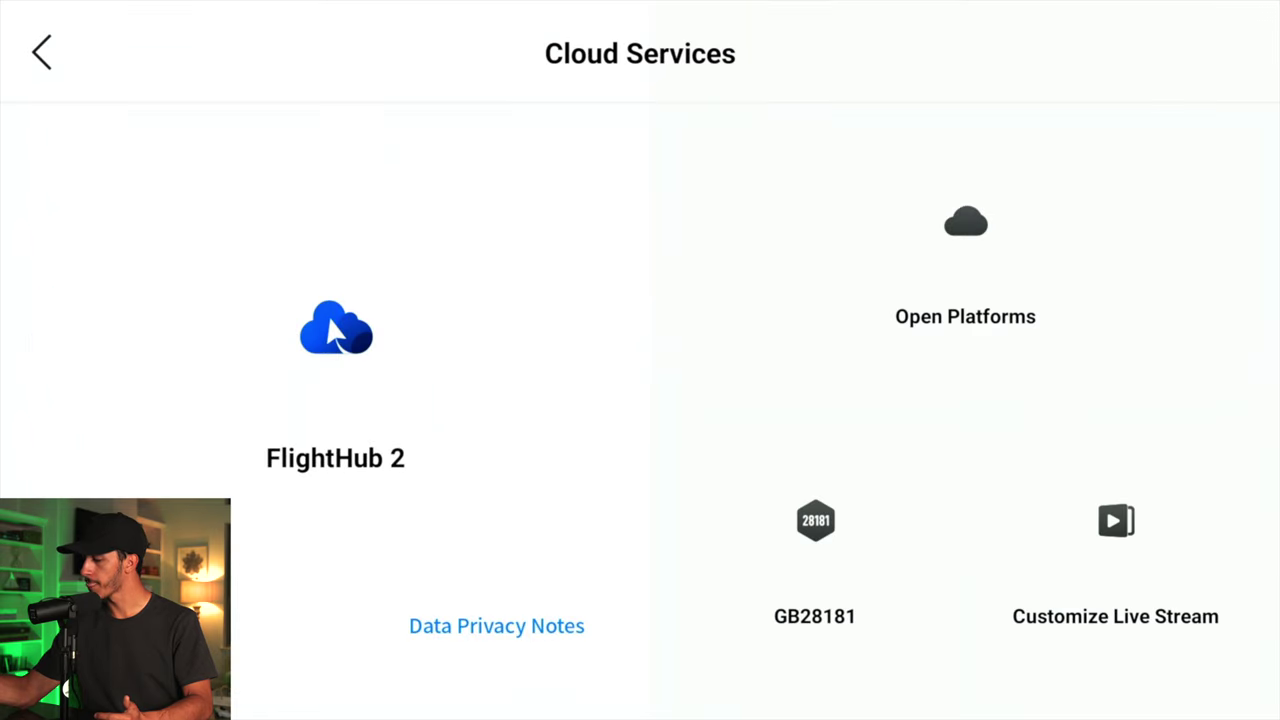
left_click(965, 260)
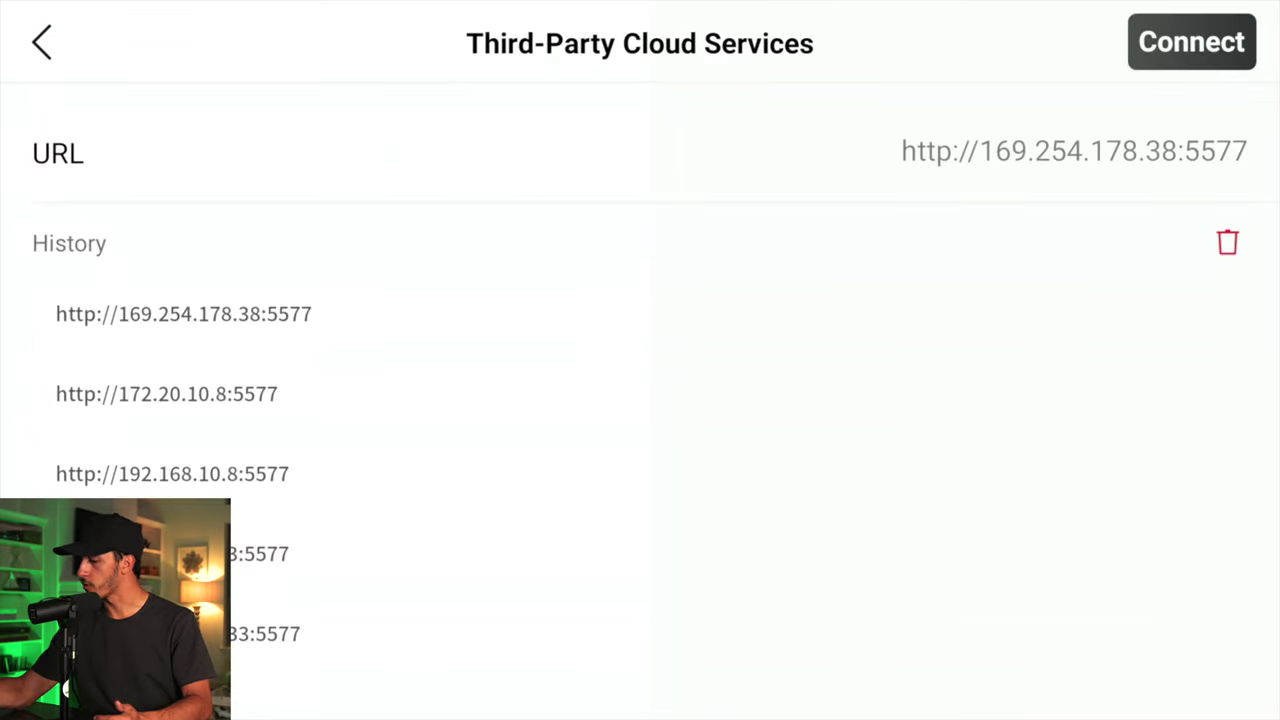
left_click(1074, 150)
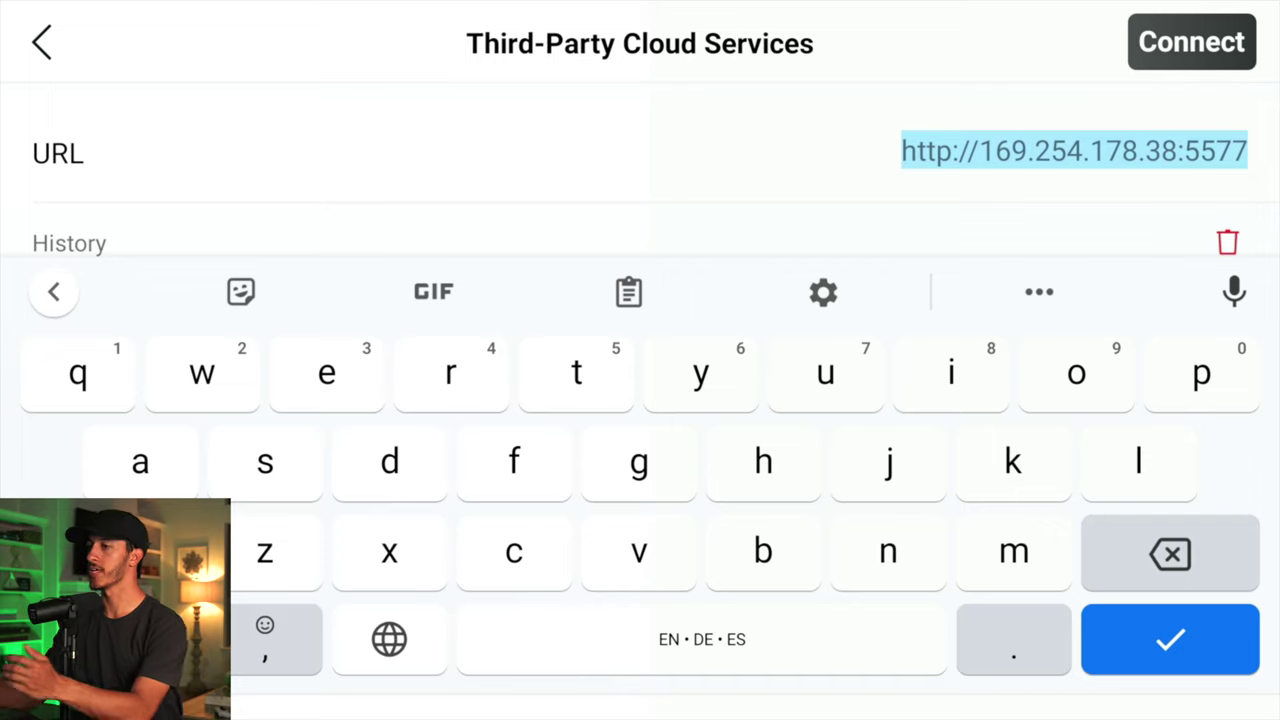
key("BackSpace")
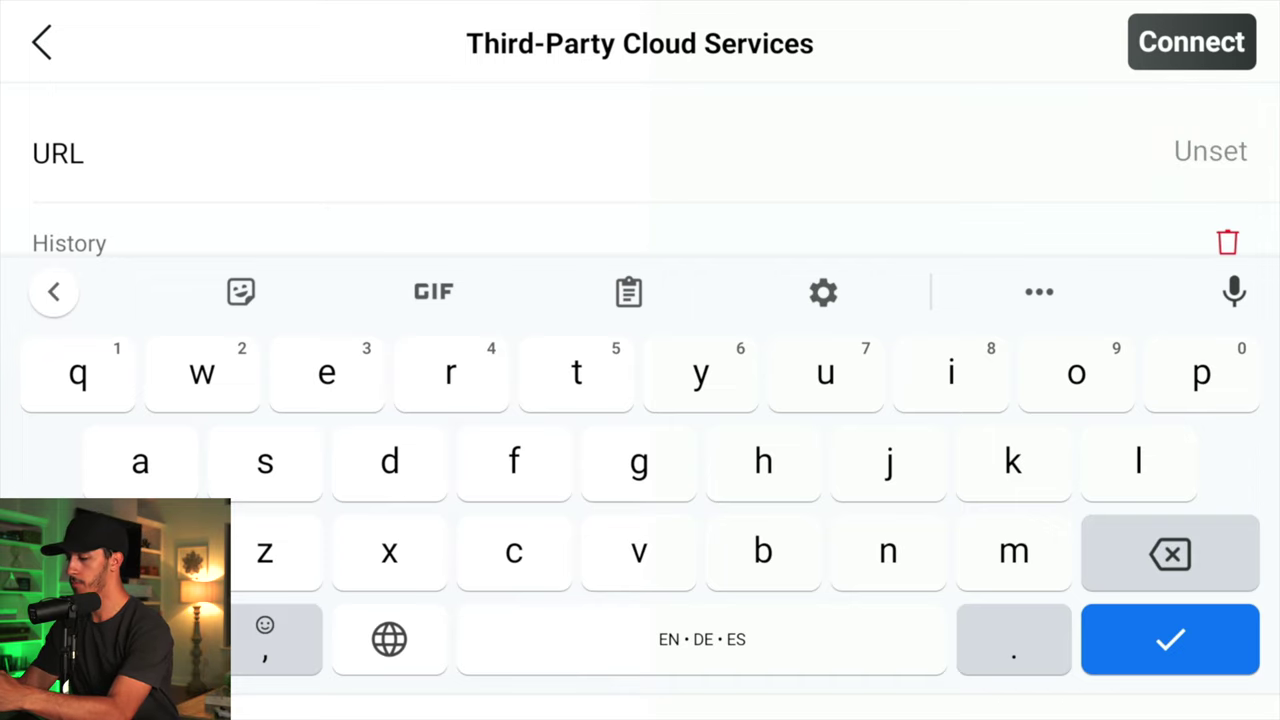
type("hh")
key("BackSpace")
type("ttp")
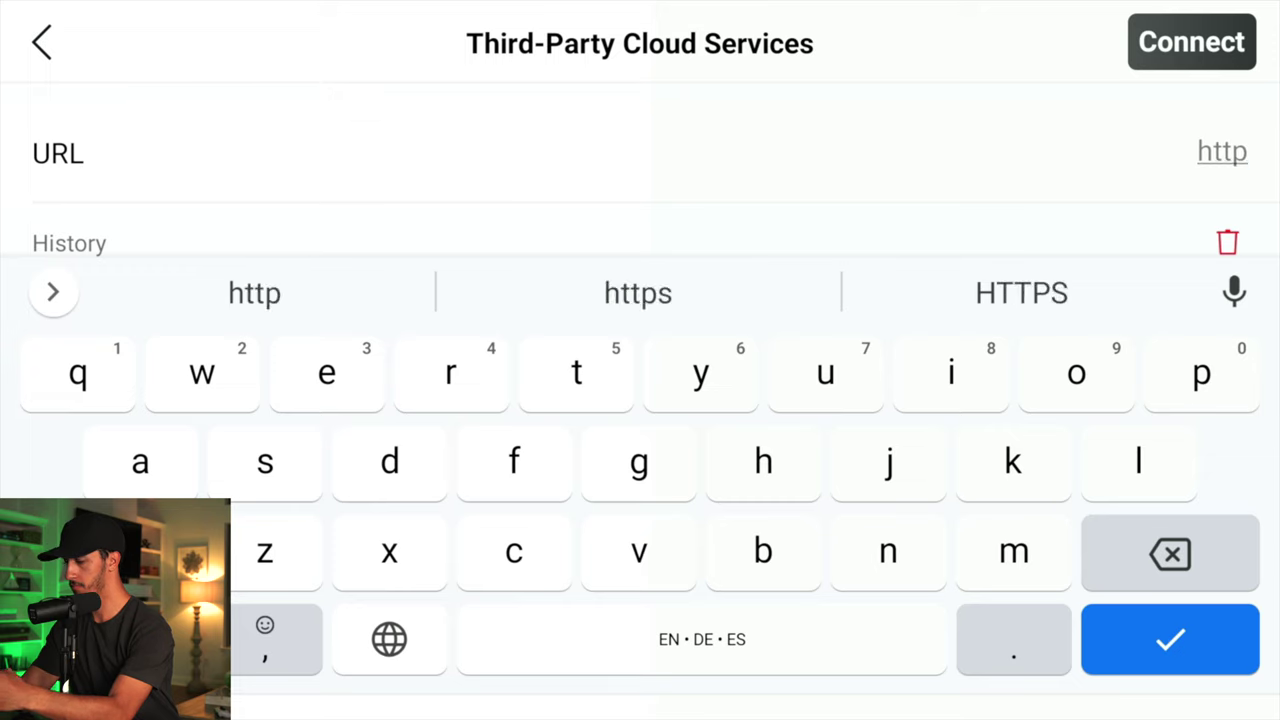
type("://192.168.12.169:5577")
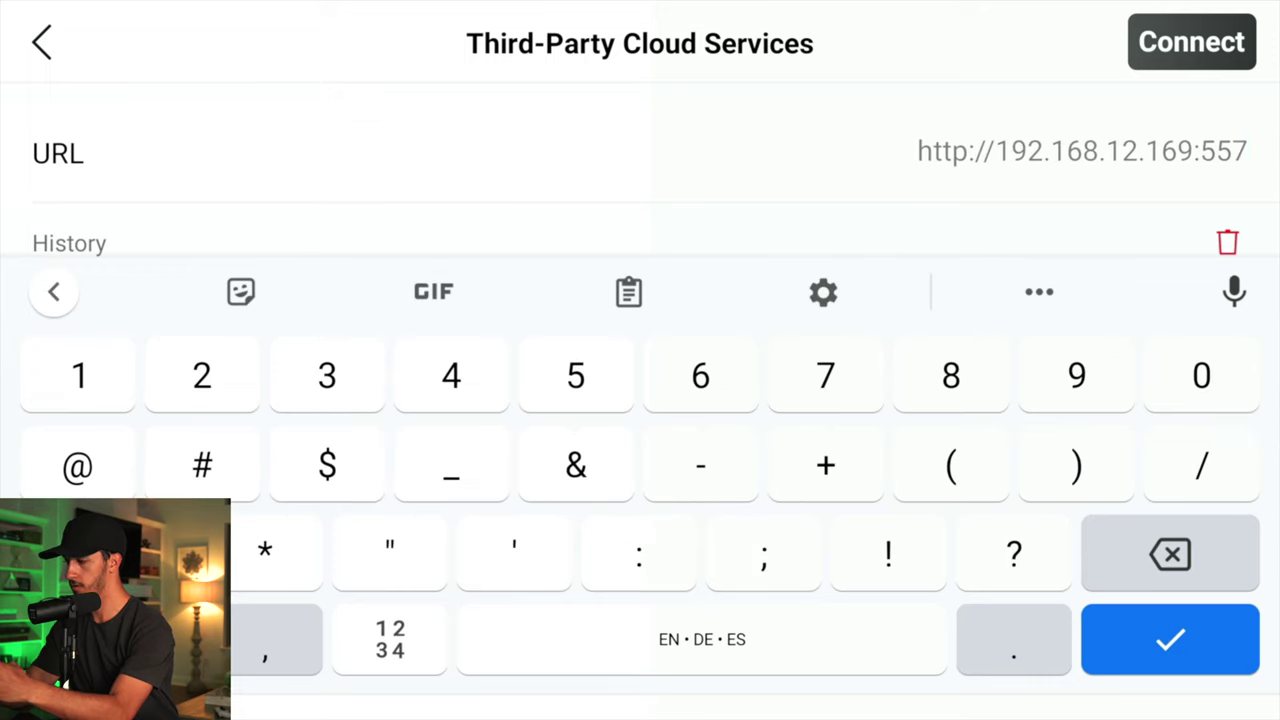
key("Return")
key("Return")
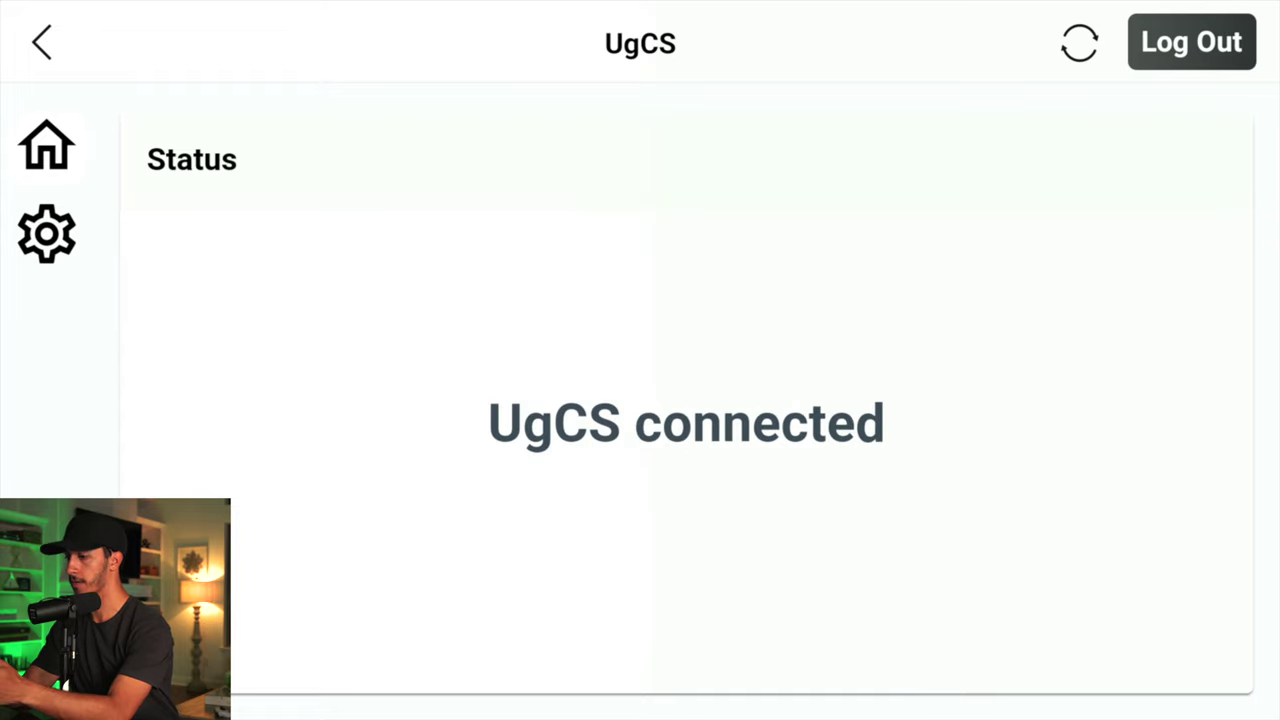
Leave the UgCS connection status and show the cloud flight routes on the controller
key("Escape")
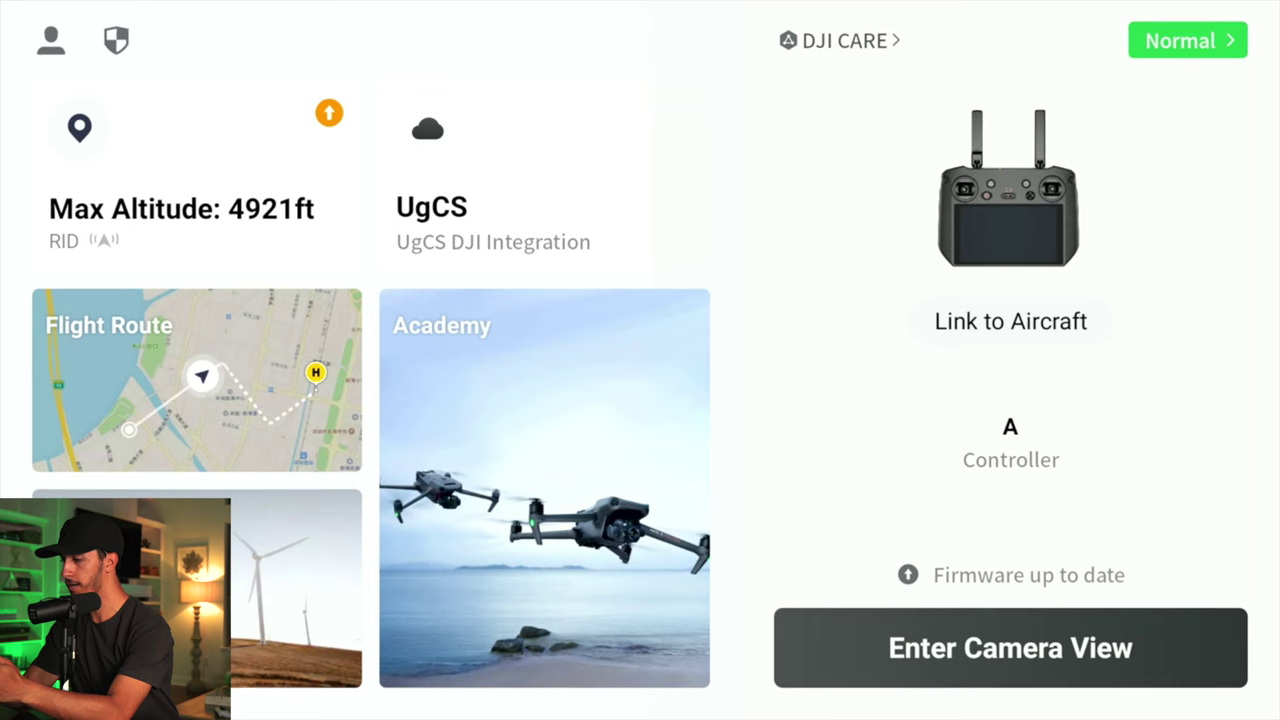
left_click(197, 380)
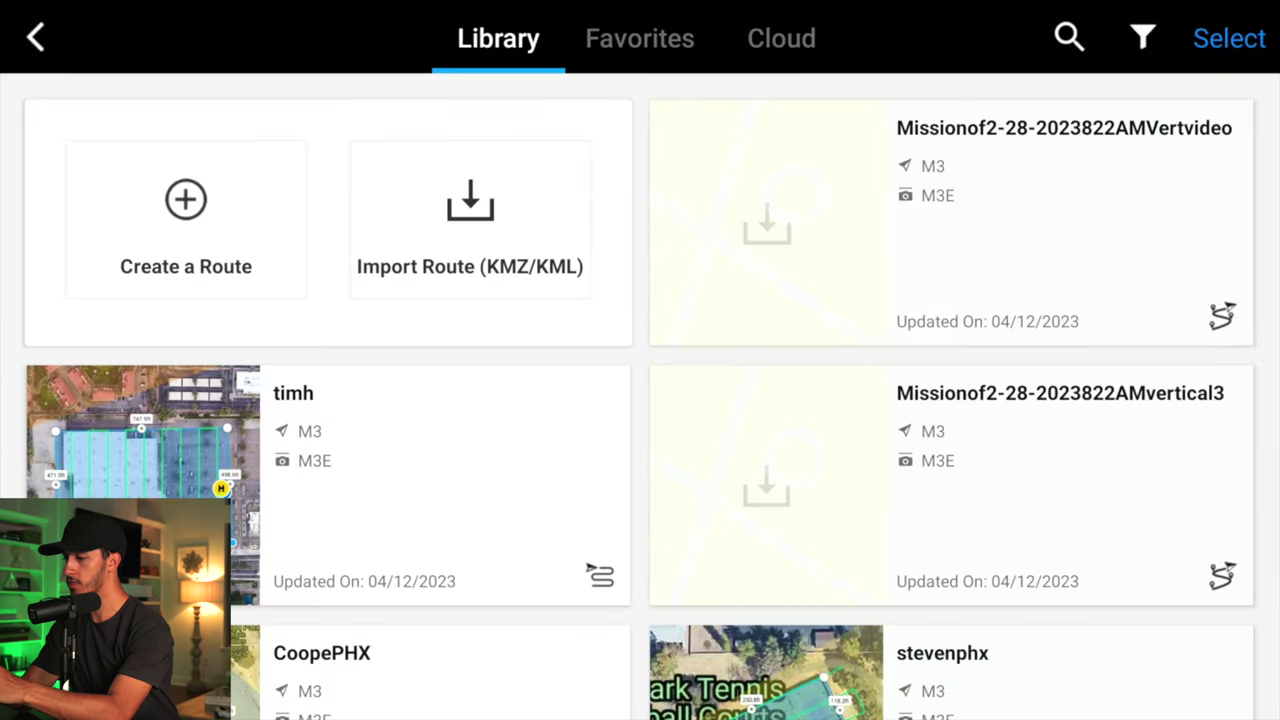
left_click(781, 38)
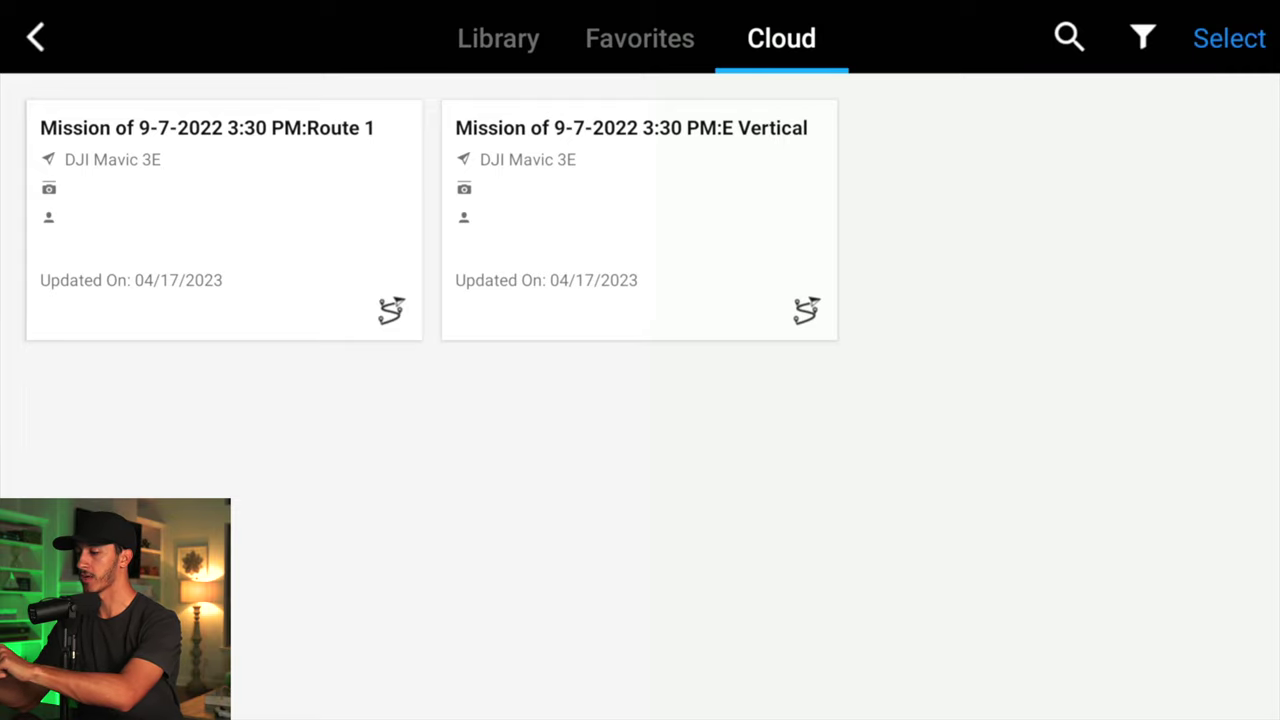
Preview the cloud route "Mission of 9-7-2022 3:30 PM:Route 1" on the map, inspect its grid, and return to the cloud routes
left_click(224, 220)
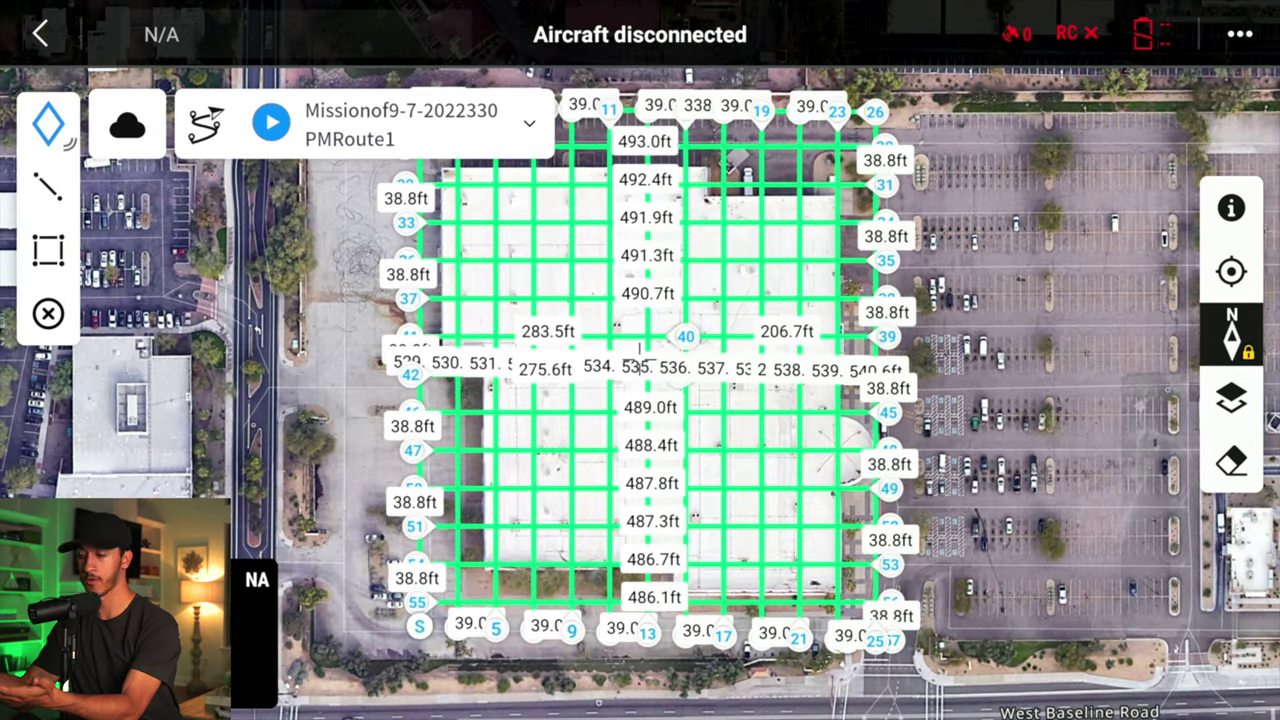
left_click(205, 124)
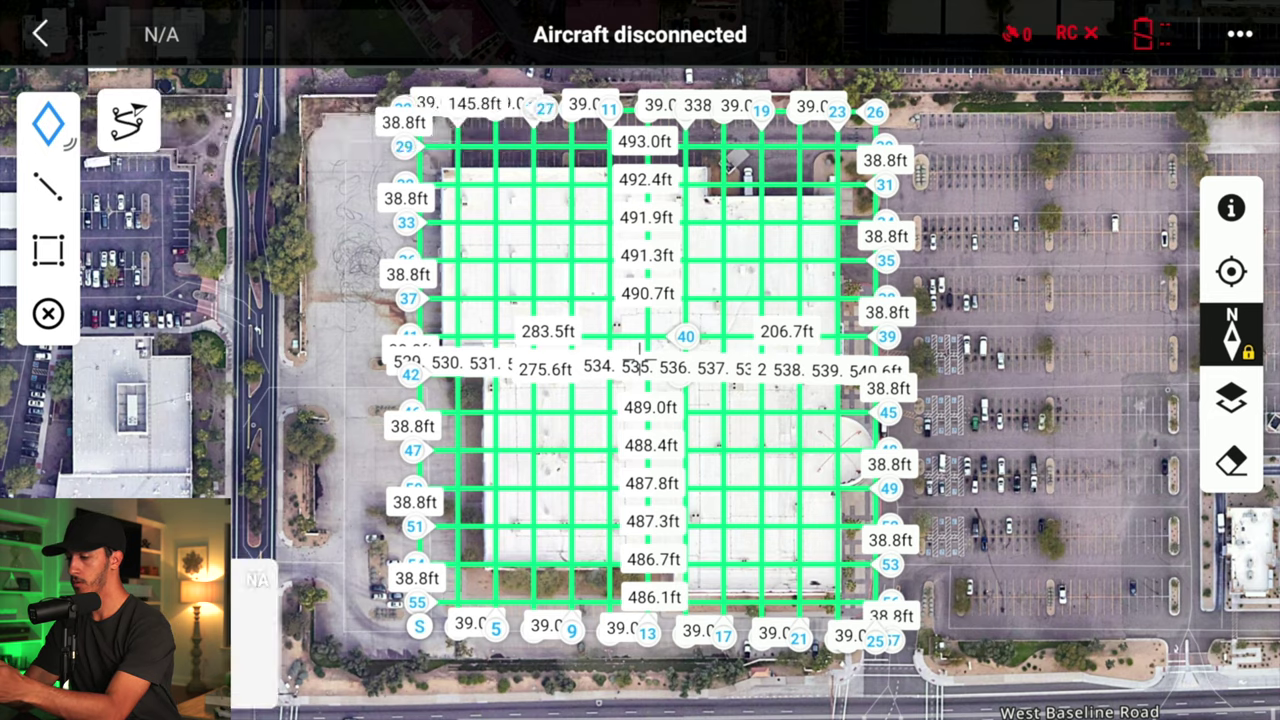
left_click(629, 170)
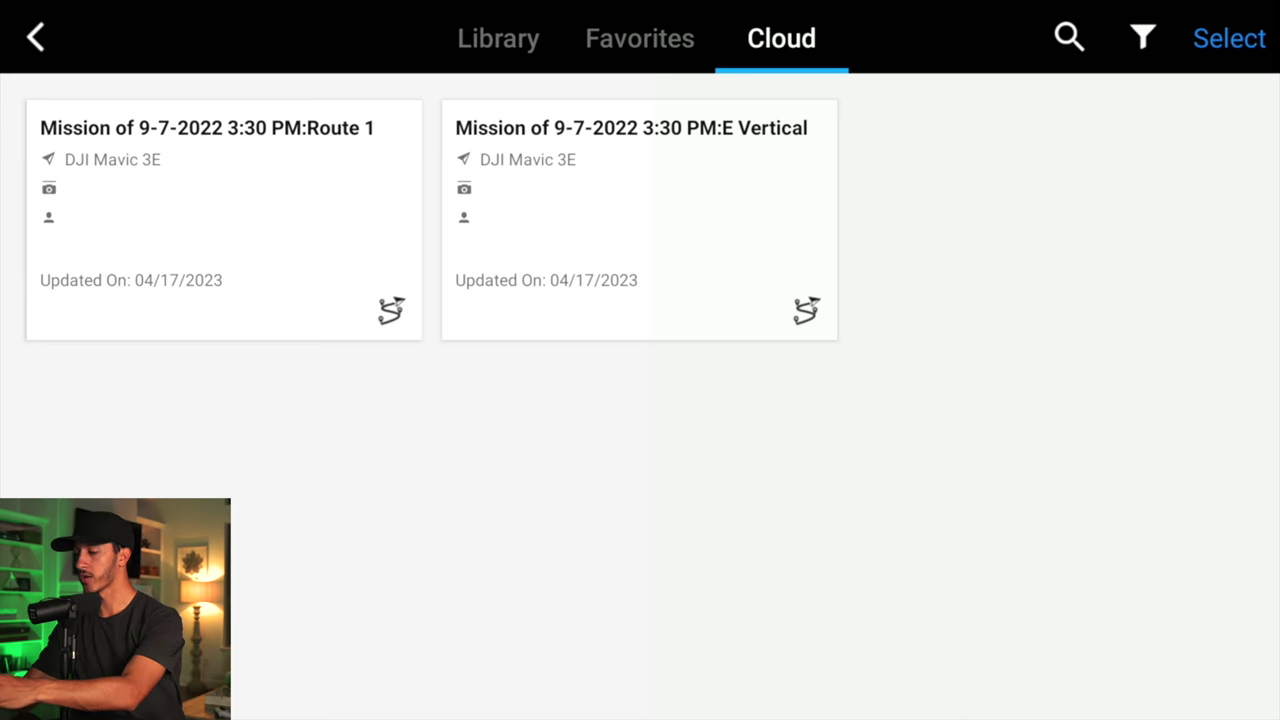
Download both cloud routes, Route 1 and E Vertical, into the controller's flight route library
left_click(1232, 38)
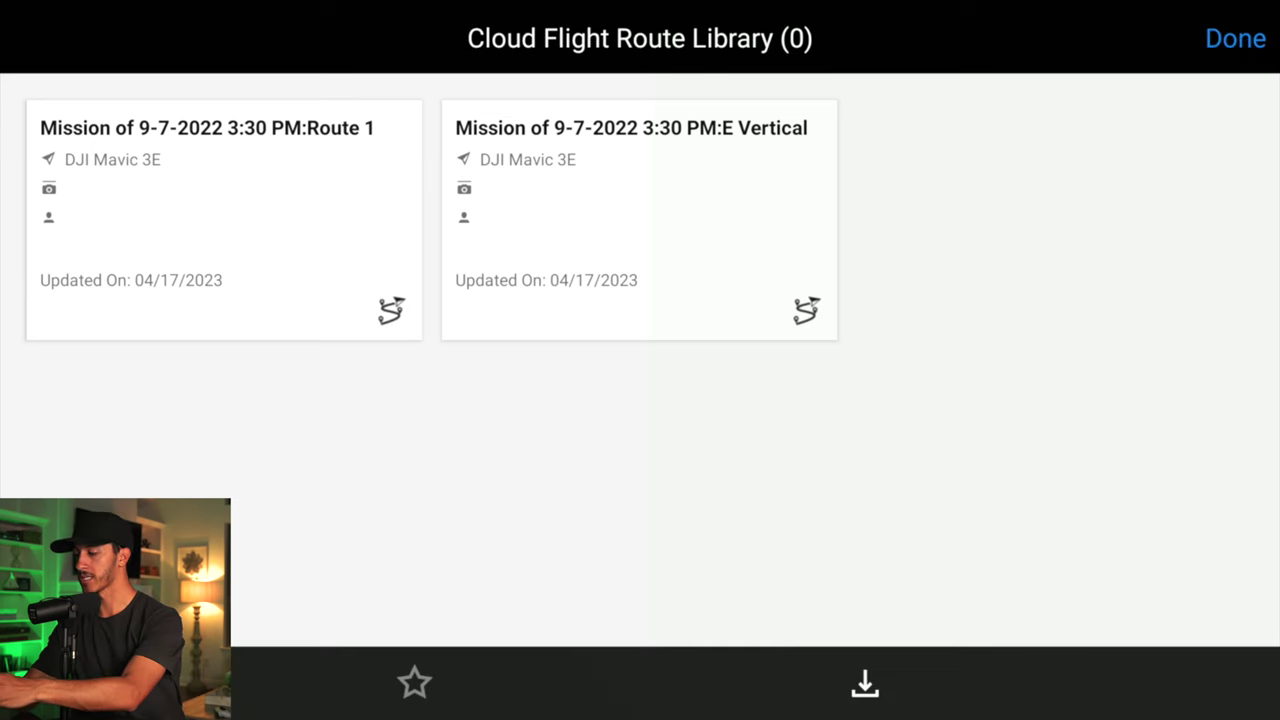
left_click(224, 220)
left_click(639, 220)
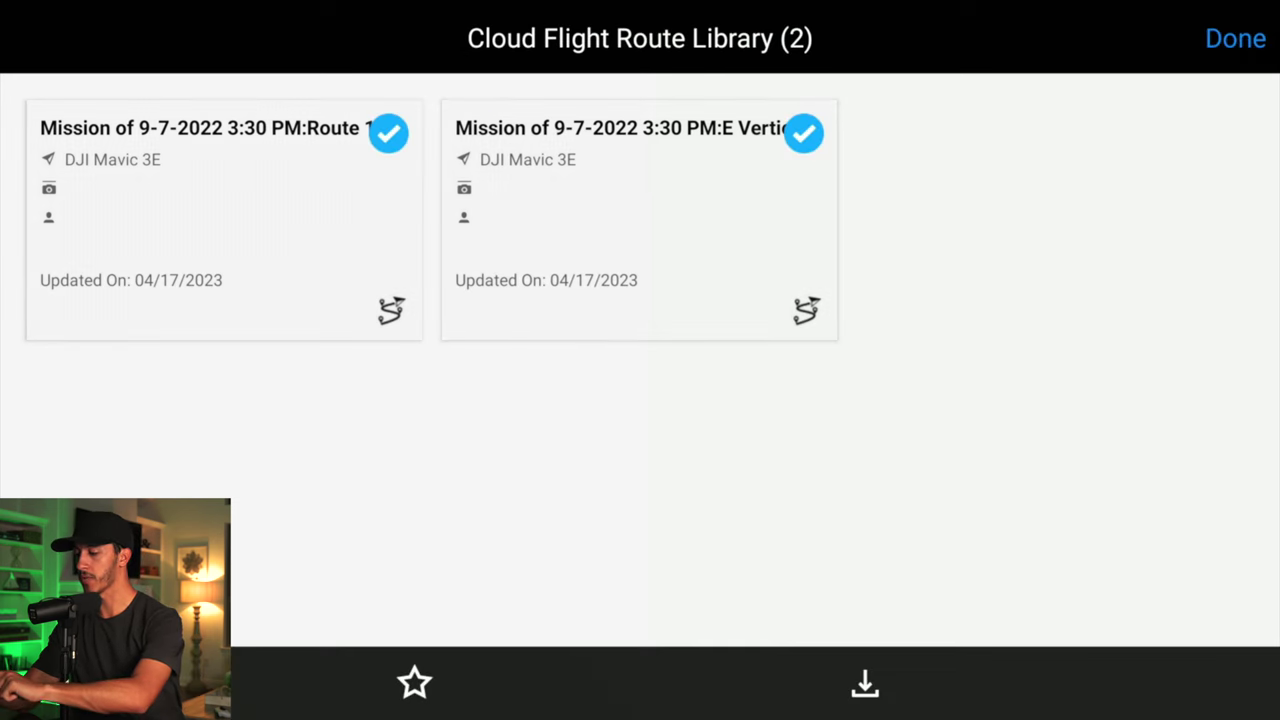
left_click(865, 683)
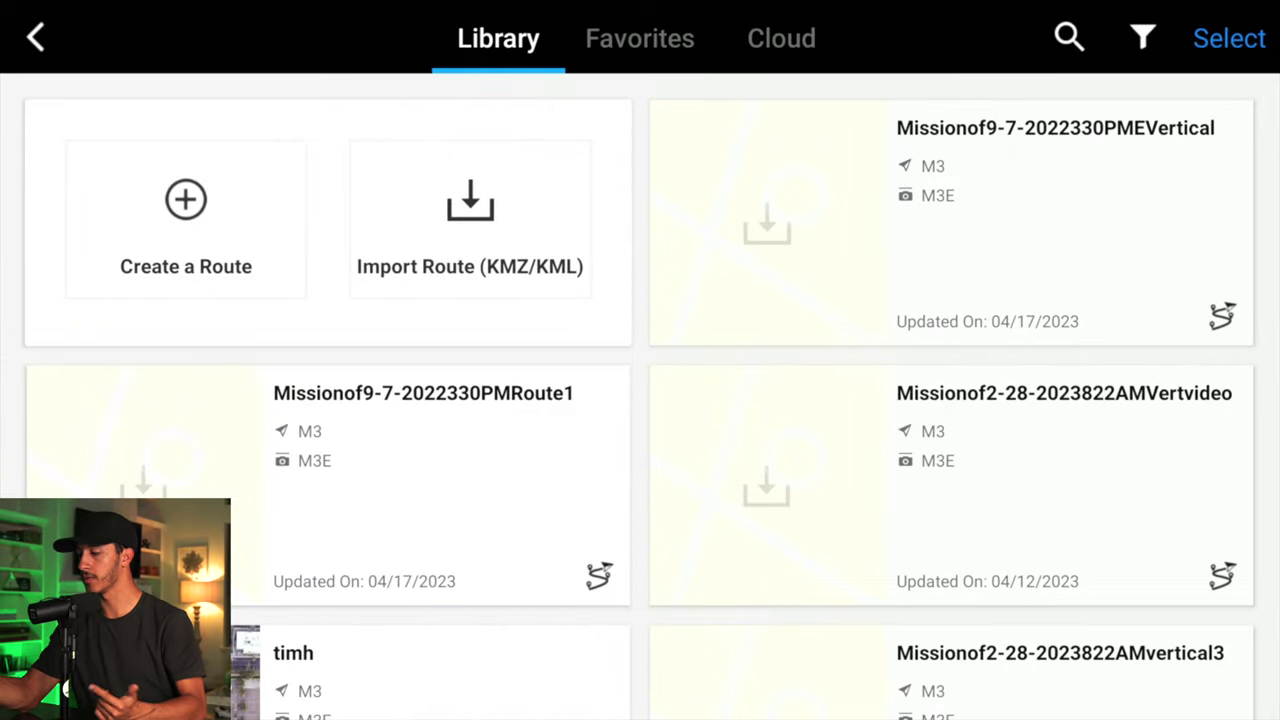